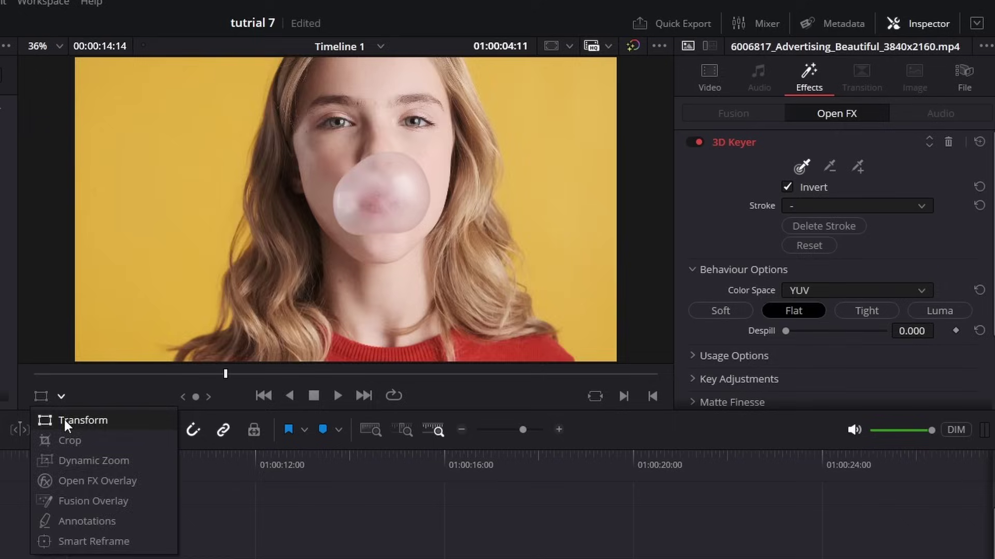
# Return to the Edit page so the three Spider-Man clips and the bubble-gum clip show on Video 1.
pyautogui.click(98, 478)
pyautogui.moveTo(151, 200)
pyautogui.mouseDown()
pyautogui.moveTo(128, 196)
pyautogui.moveTo(114, 136)
pyautogui.mouseUp()
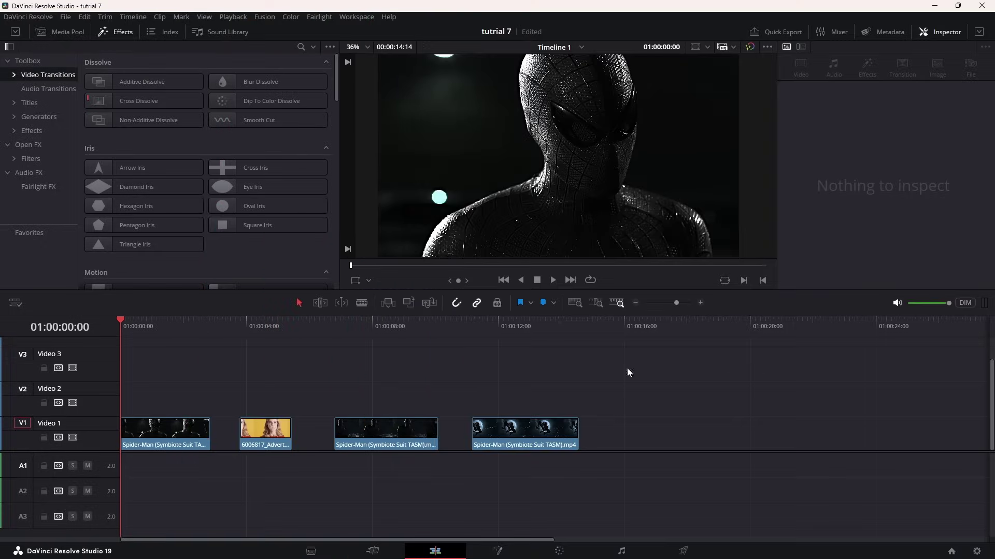
# Open the first Spider-Man clip in Fusion and insert a Magic Mask node found by searching 'mag'.
pyautogui.click(143, 437)
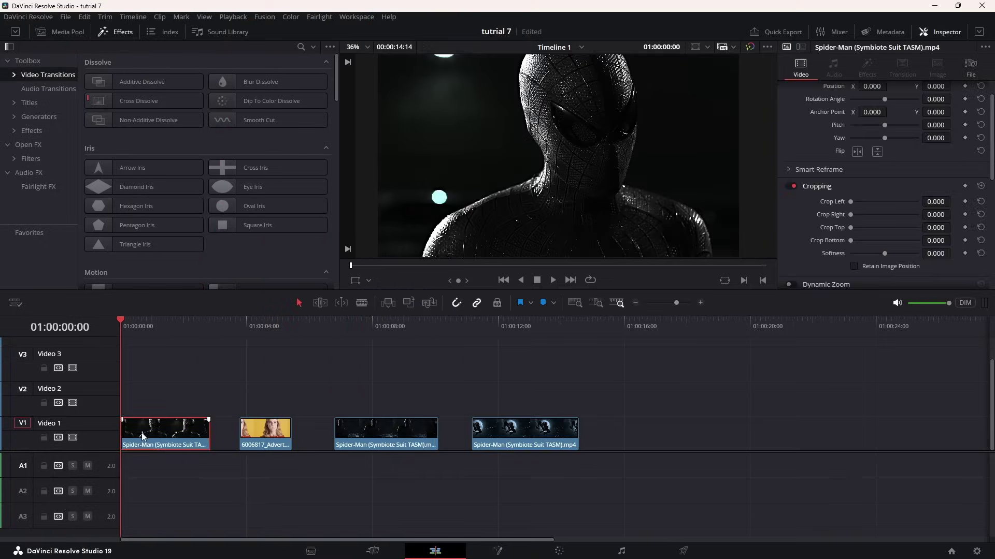
pyautogui.click(494, 551)
pyautogui.hotkey('shift', 'space')
pyautogui.write('ma')
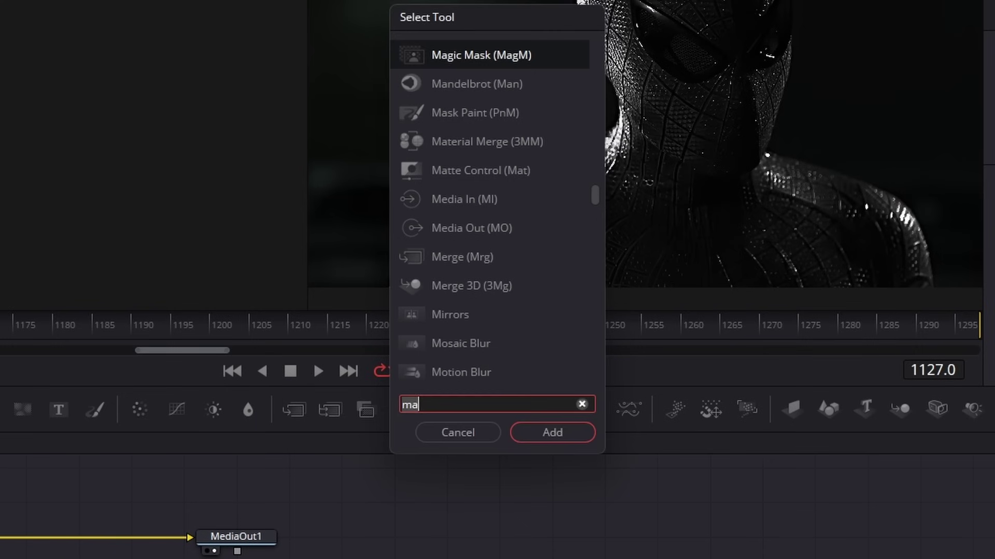
pyautogui.write('g')
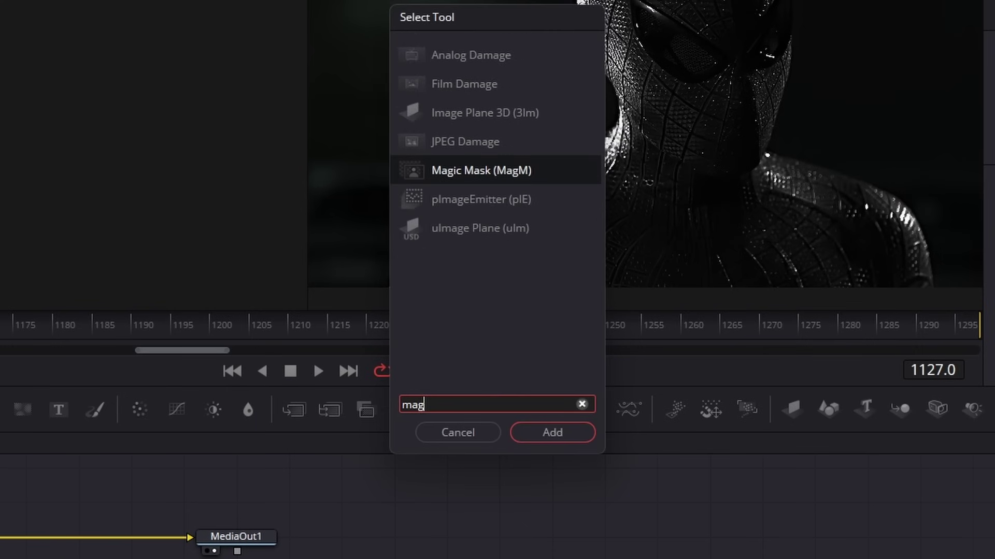
pyautogui.press('Return')
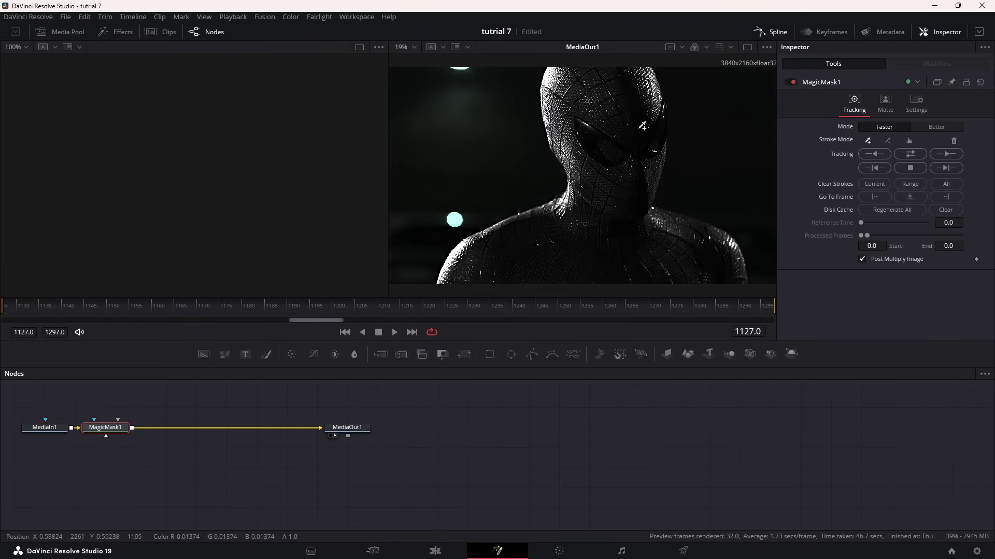
# Stroke Spider-Man's head and shoulders, set Mode to Better, lower Refine Range, and track forward.
pyautogui.moveTo(610, 72)
pyautogui.mouseDown()
pyautogui.moveTo(630, 153)
pyautogui.moveTo(563, 224)
pyautogui.moveTo(485, 256)
pyautogui.moveTo(652, 259)
pyautogui.moveTo(716, 249)
pyautogui.moveTo(594, 117)
pyautogui.moveTo(599, 163)
pyautogui.mouseUp()
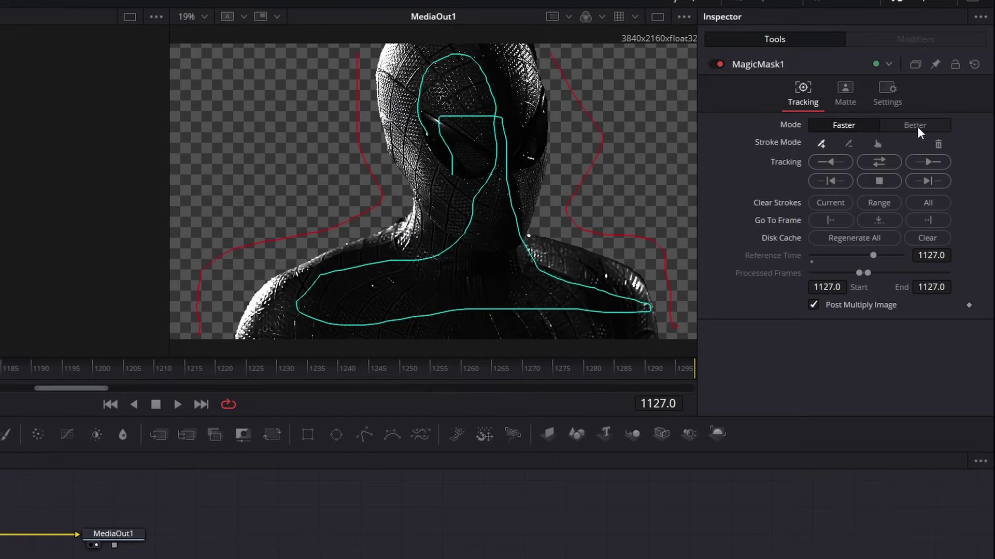
pyautogui.click(936, 127)
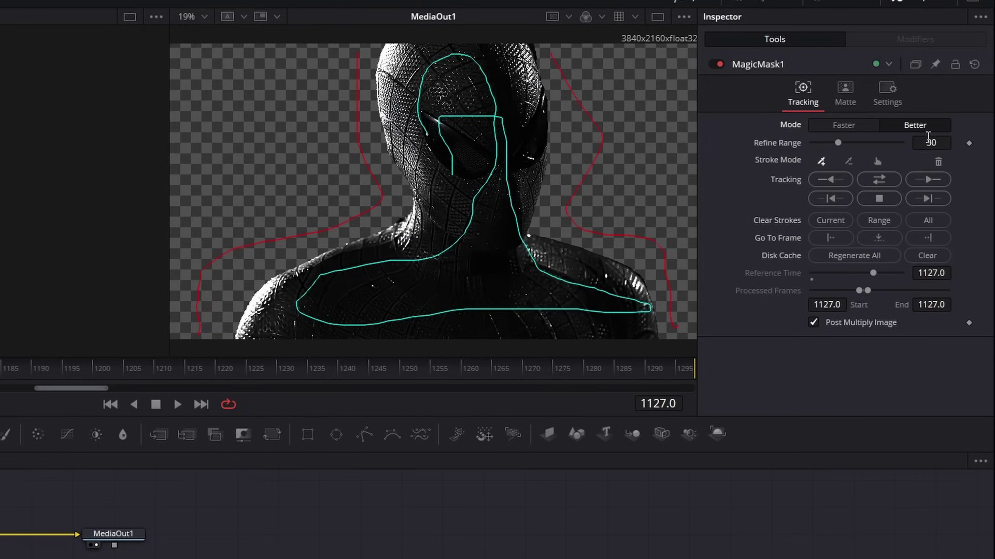
pyautogui.moveTo(837, 141); pyautogui.dragTo(826, 141)
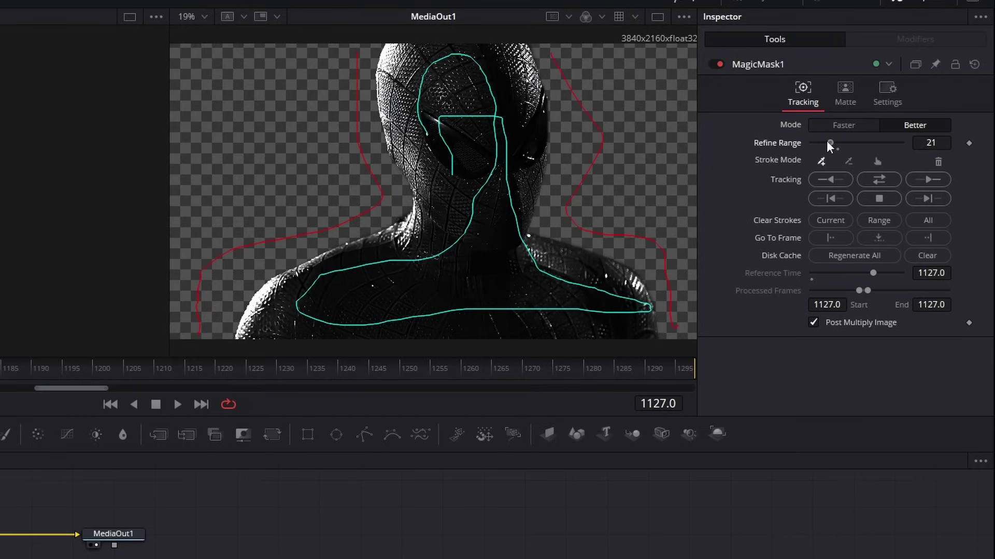
pyautogui.click(927, 181)
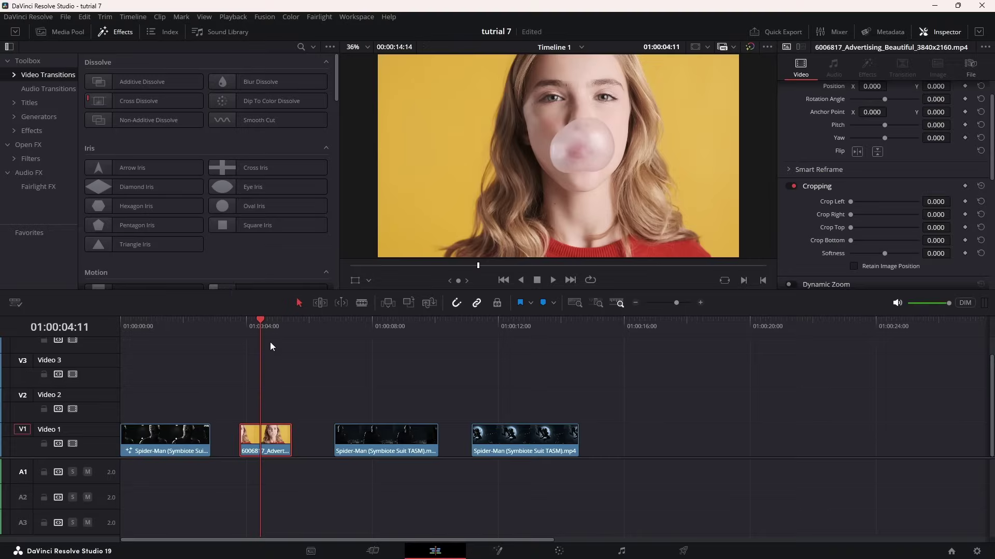
# Search Open FX for 'key' and apply the 3D Keyer to the bubble-gum clip.
pyautogui.click(36, 147)
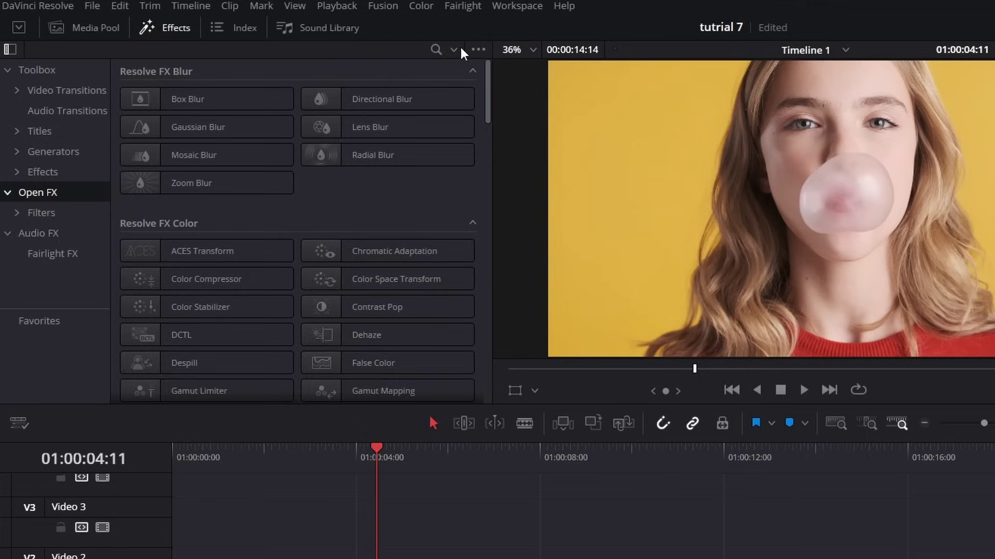
pyautogui.click(300, 46)
pyautogui.write('key')
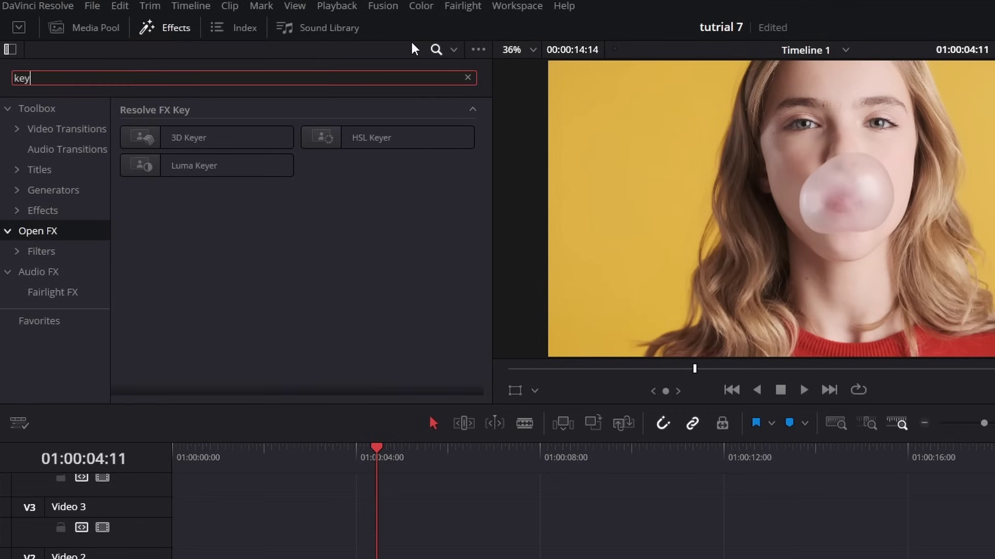
pyautogui.moveTo(221, 138); pyautogui.dragTo(266, 441)
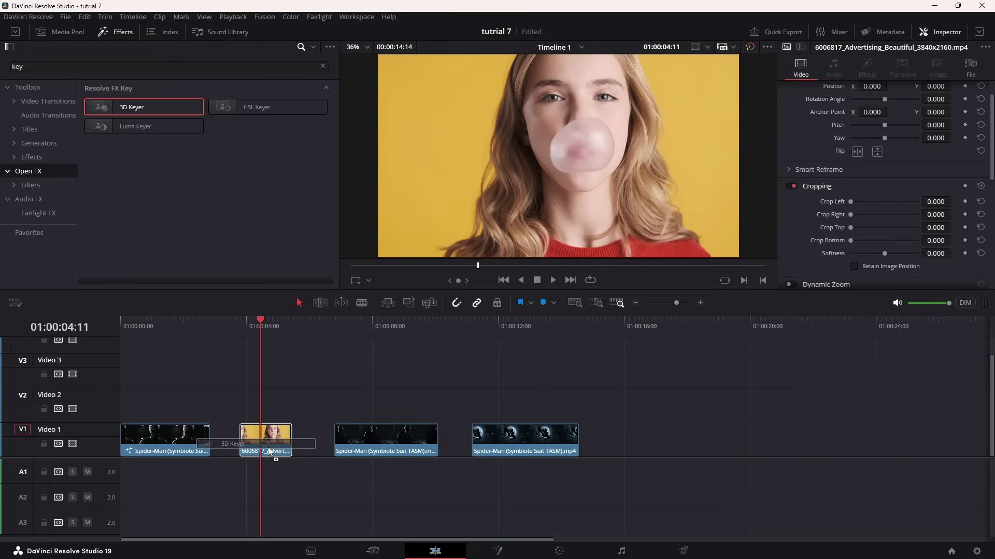
pyautogui.click(369, 282)
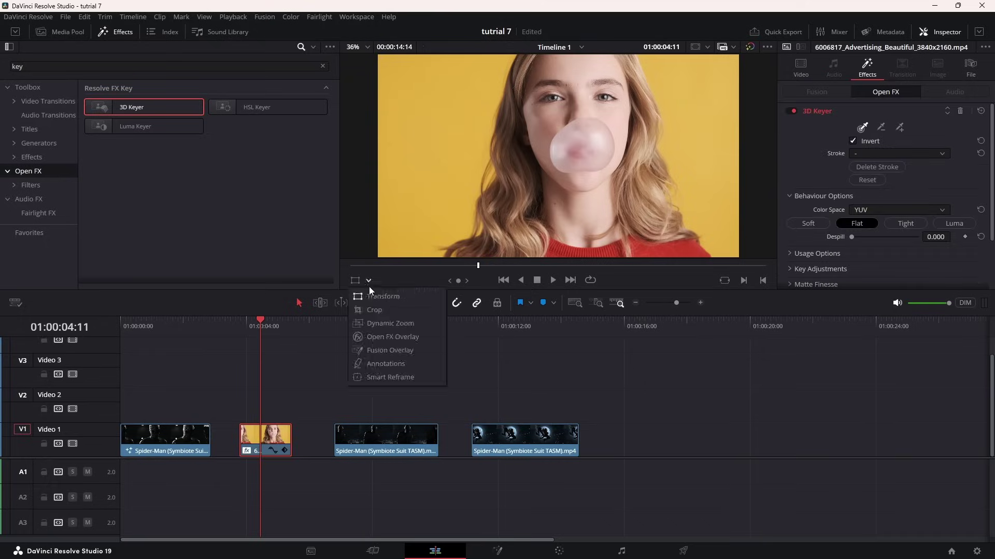
# Turn on the Open FX Overlay and sample the left yellow background with the keyer.
pyautogui.click(369, 335)
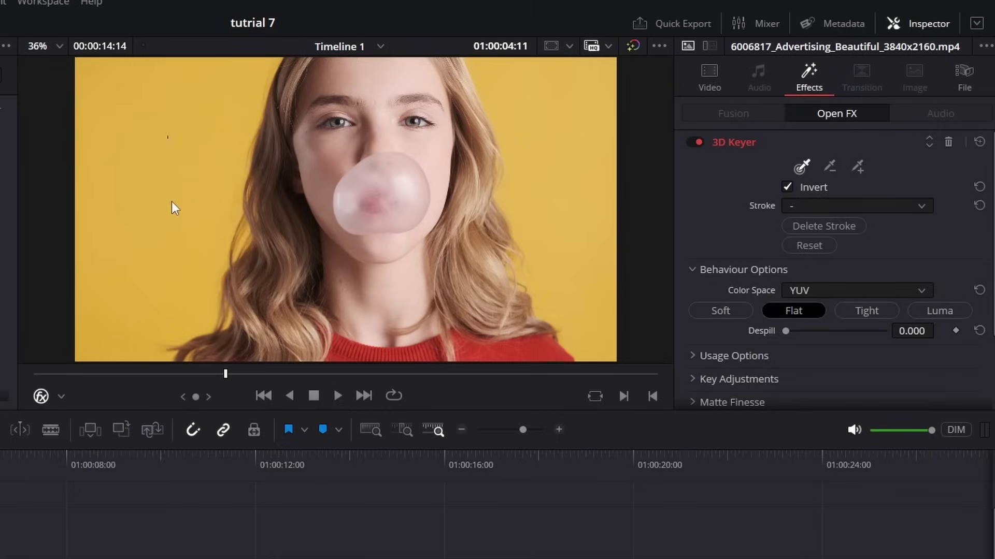
pyautogui.moveTo(170, 201); pyautogui.dragTo(164, 225)
pyautogui.moveTo(157, 161)
pyautogui.mouseDown()
pyautogui.moveTo(135, 290)
pyautogui.moveTo(111, 344)
pyautogui.mouseUp()
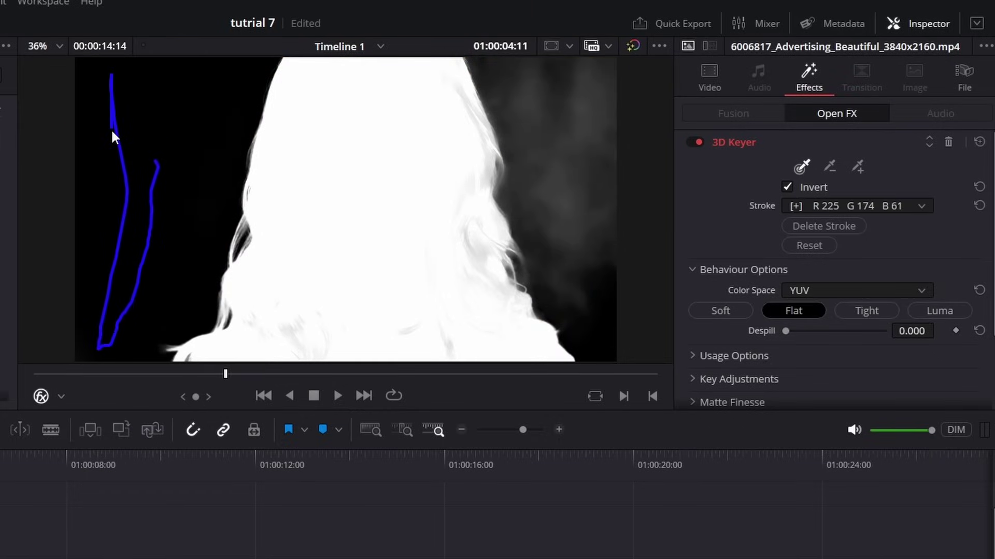
pyautogui.moveTo(112, 132); pyautogui.dragTo(112, 132)
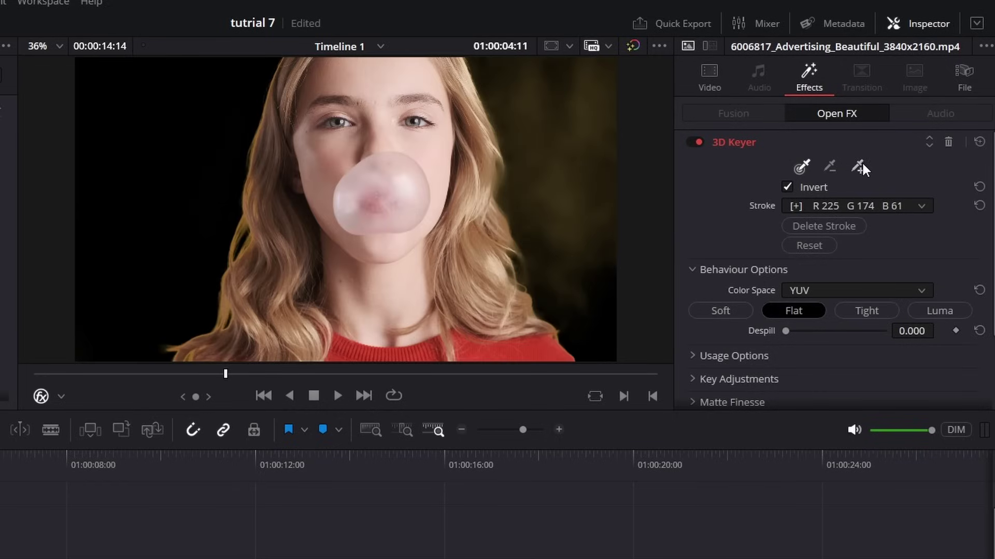
# Add the right-side yellow background to the key and set Despill to 0.899.
pyautogui.click(860, 165)
pyautogui.moveTo(522, 87); pyautogui.dragTo(558, 140)
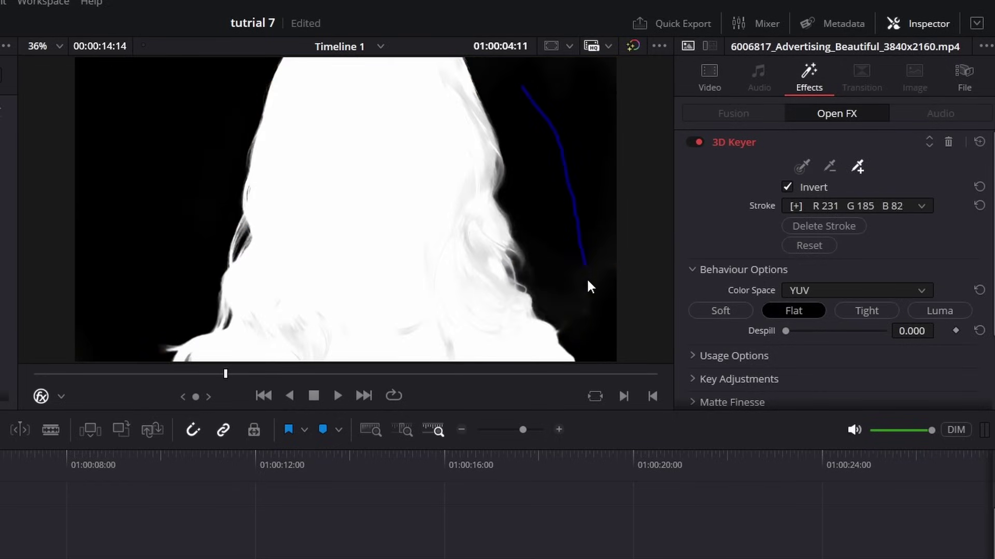
pyautogui.moveTo(587, 281); pyautogui.dragTo(598, 322)
pyautogui.moveTo(563, 85); pyautogui.dragTo(565, 85)
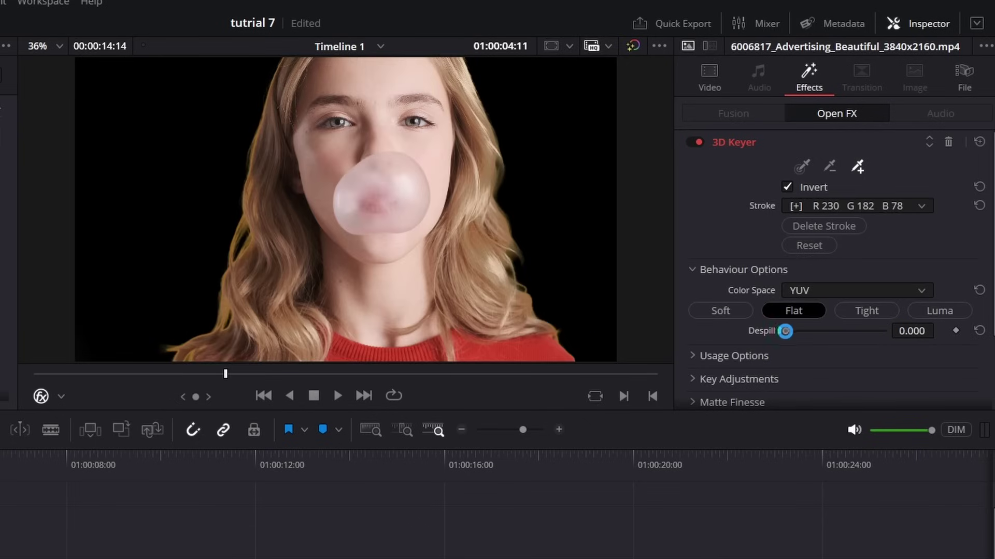
pyautogui.moveTo(872, 334); pyautogui.dragTo(843, 333)
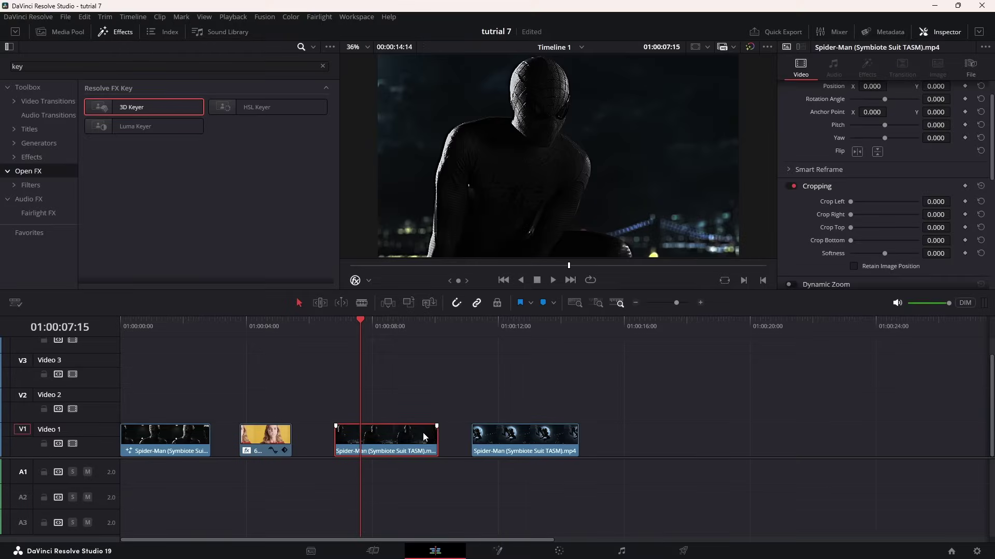
# Open the third Spider-Man clip in Fusion and add a Polygon mask node to the graph.
pyautogui.click(497, 552)
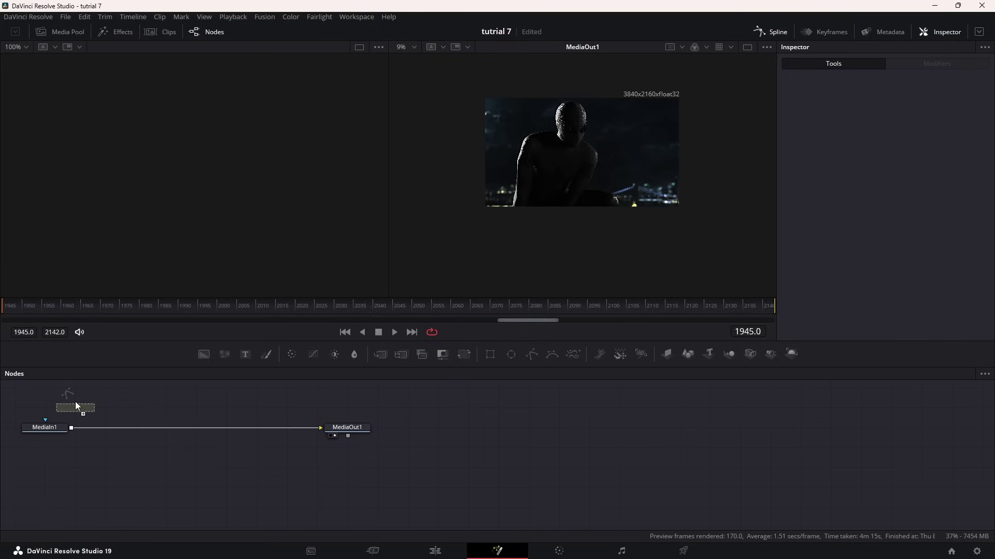
pyautogui.moveTo(76, 403); pyautogui.dragTo(106, 404)
pyautogui.moveTo(196, 423); pyautogui.dragTo(249, 464)
pyautogui.scroll(5, 534, 187)
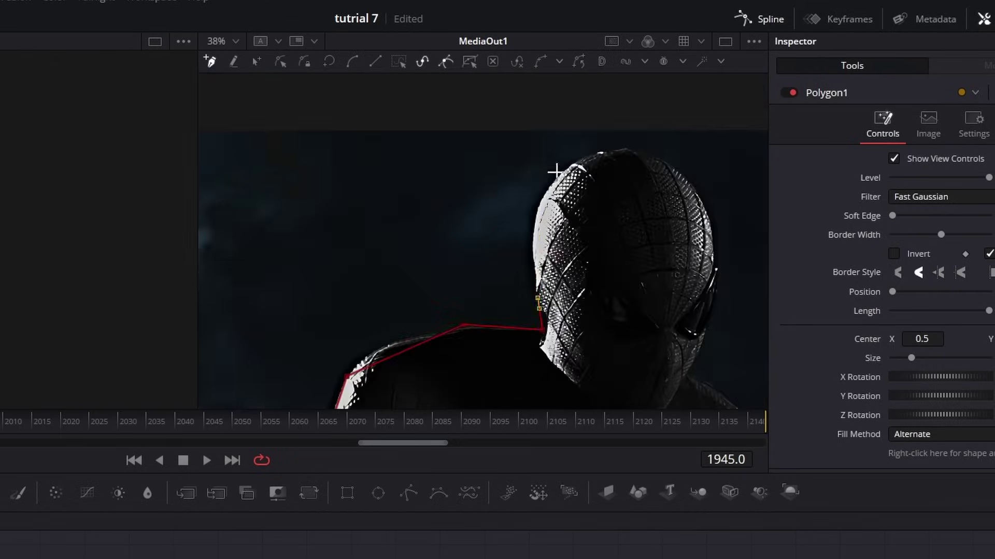
# Place Polygon points around Spider-Man and fit the outline along his side, helmet and shoulder.
pyautogui.click(556, 172)
pyautogui.click(500, 258)
pyautogui.click(304, 235)
pyautogui.scroll(5, 346, 194)
pyautogui.click(442, 331)
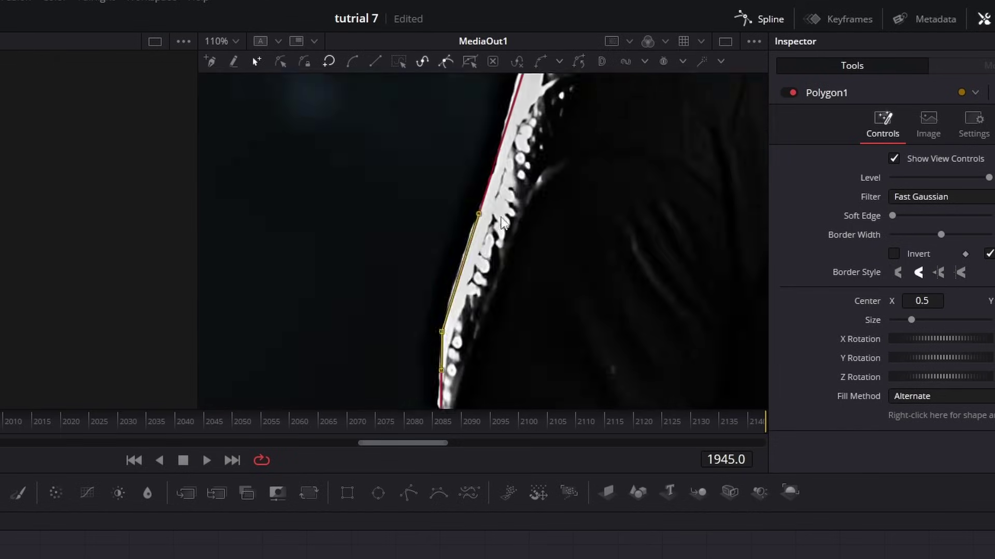
pyautogui.moveTo(503, 224); pyautogui.dragTo(422, 327)
pyautogui.moveTo(389, 254); pyautogui.dragTo(461, 245)
pyautogui.click(606, 262)
pyautogui.moveTo(661, 179); pyautogui.dragTo(299, 305)
pyautogui.click(477, 222)
pyautogui.moveTo(538, 259); pyautogui.dragTo(615, 238)
pyautogui.moveTo(721, 288); pyautogui.dragTo(535, 78)
pyautogui.moveTo(484, 306); pyautogui.dragTo(466, 104)
pyautogui.click(435, 203)
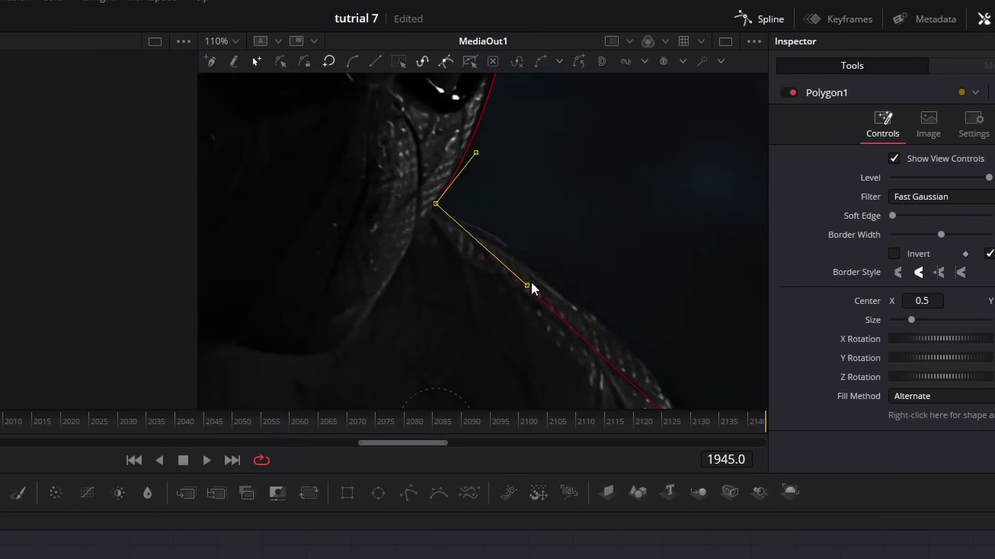
pyautogui.moveTo(638, 399); pyautogui.dragTo(638, 264)
# Curve the lower Polygon segment around Spider-Man's shoulder and move points onto it.
pyautogui.scroll(-3, 518, 265)
pyautogui.click(268, 281)
pyautogui.click(377, 291)
pyautogui.moveTo(466, 318); pyautogui.dragTo(474, 278)
pyautogui.click(643, 372)
pyautogui.moveTo(554, 345); pyautogui.dragTo(608, 317)
pyautogui.moveTo(662, 378); pyautogui.dragTo(662, 242)
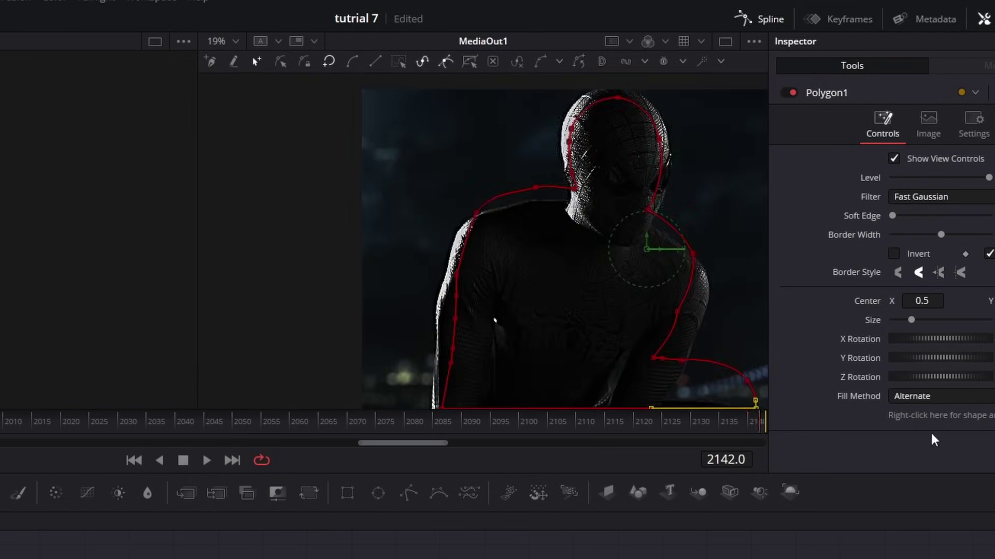
pyautogui.scroll(3, 406, 216)
pyautogui.moveTo(406, 216); pyautogui.dragTo(607, 119)
pyautogui.moveTo(684, 161); pyautogui.dragTo(460, 282)
# Fit the Polygon mask to Spider-Man's neck and helmet edges.
pyautogui.scroll(3, 459, 282)
pyautogui.click(527, 236)
pyautogui.scroll(5, 526, 239)
pyautogui.moveTo(527, 239); pyautogui.dragTo(508, 362)
pyautogui.moveTo(487, 156); pyautogui.dragTo(456, 332)
pyautogui.click(445, 227)
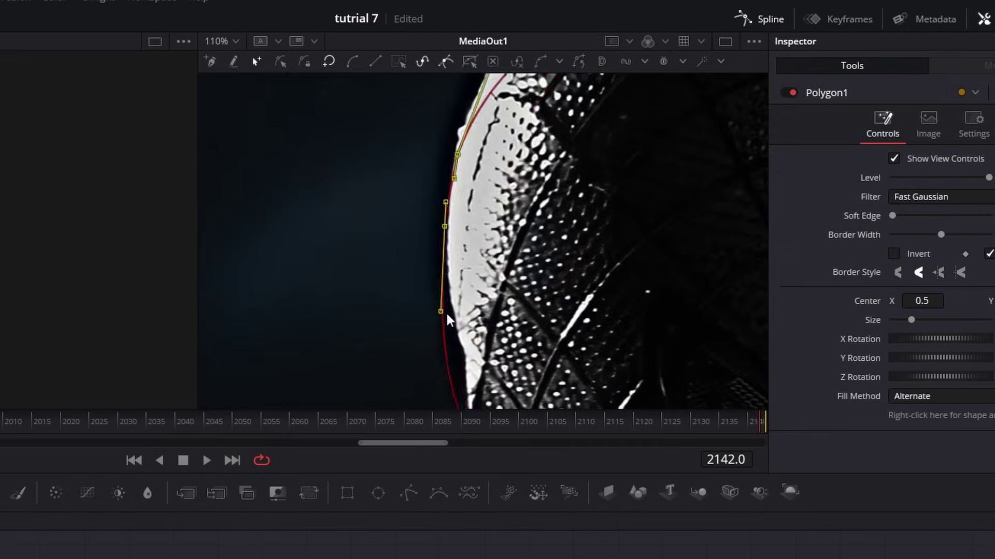
pyautogui.moveTo(456, 207); pyautogui.dragTo(487, 311)
pyautogui.scroll(-3, 466, 259)
pyautogui.click(386, 330)
pyautogui.moveTo(450, 160); pyautogui.dragTo(382, 239)
pyautogui.click(599, 87)
pyautogui.moveTo(505, 104); pyautogui.dragTo(442, 76)
# Move mask points onto the helmet's right side, neck, shoulder and corner positions.
pyautogui.click(453, 273)
pyautogui.moveTo(756, 274); pyautogui.dragTo(470, 283)
pyautogui.moveTo(456, 384); pyautogui.dragTo(450, 224)
pyautogui.moveTo(383, 249); pyautogui.dragTo(414, 311)
pyautogui.moveTo(544, 358); pyautogui.dragTo(593, 341)
pyautogui.moveTo(611, 290); pyautogui.dragTo(644, 276)
pyautogui.scroll(-1, 644, 275)
pyautogui.moveTo(617, 150); pyautogui.dragTo(692, 356)
pyautogui.moveTo(762, 365); pyautogui.dragTo(765, 401)
pyautogui.click(604, 127)
# Check the mask on an earlier frame and fit it to the head's left edge.
pyautogui.click(175, 421)
pyautogui.click(487, 285)
pyautogui.scroll(-1, 466, 259)
pyautogui.moveTo(464, 145); pyautogui.dragTo(559, 204)
pyautogui.click(361, 175)
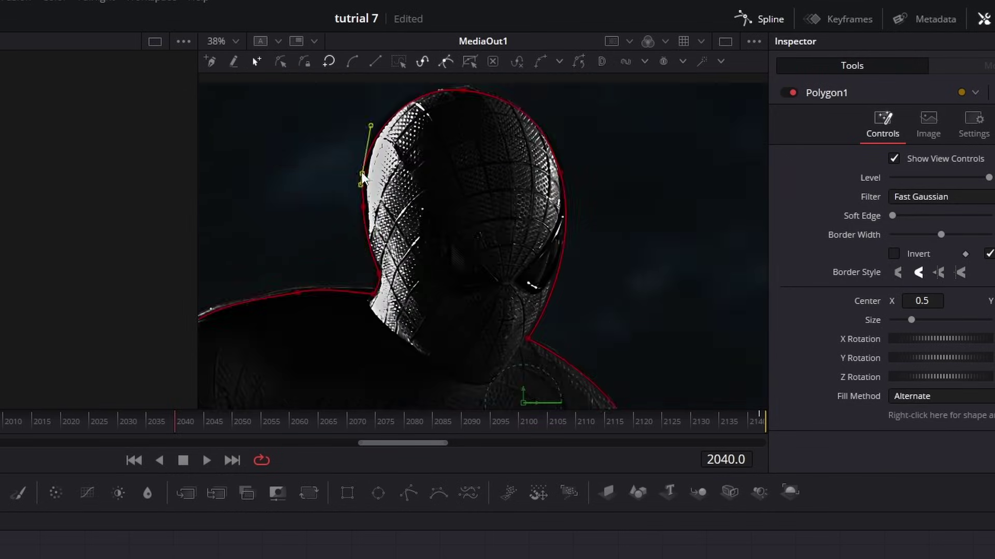
pyautogui.scroll(5, 363, 178)
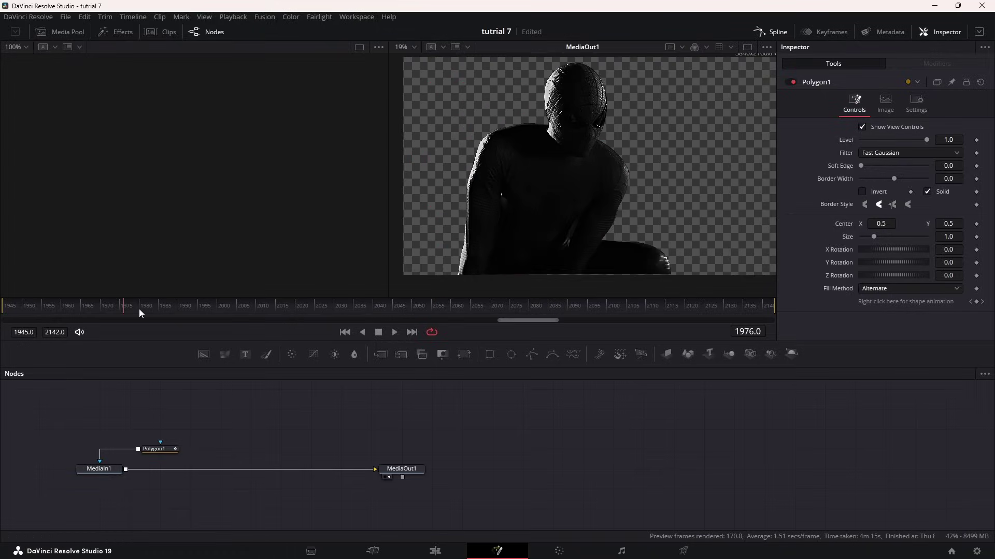
# Scrub through the third clip to review the Polygon1 mask outline.
pyautogui.moveTo(139, 313); pyautogui.dragTo(610, 315)
pyautogui.click(637, 172)
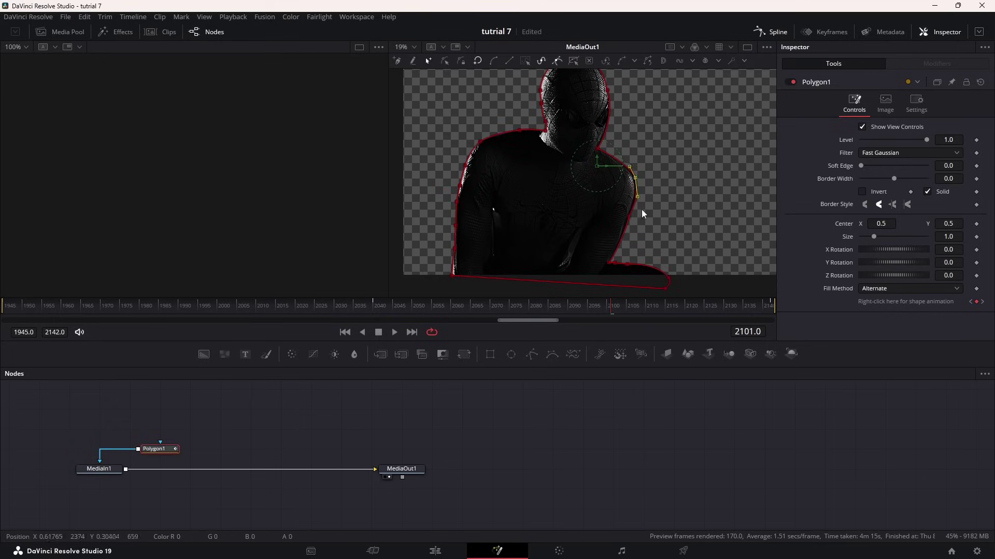
pyautogui.moveTo(612, 305); pyautogui.dragTo(284, 315)
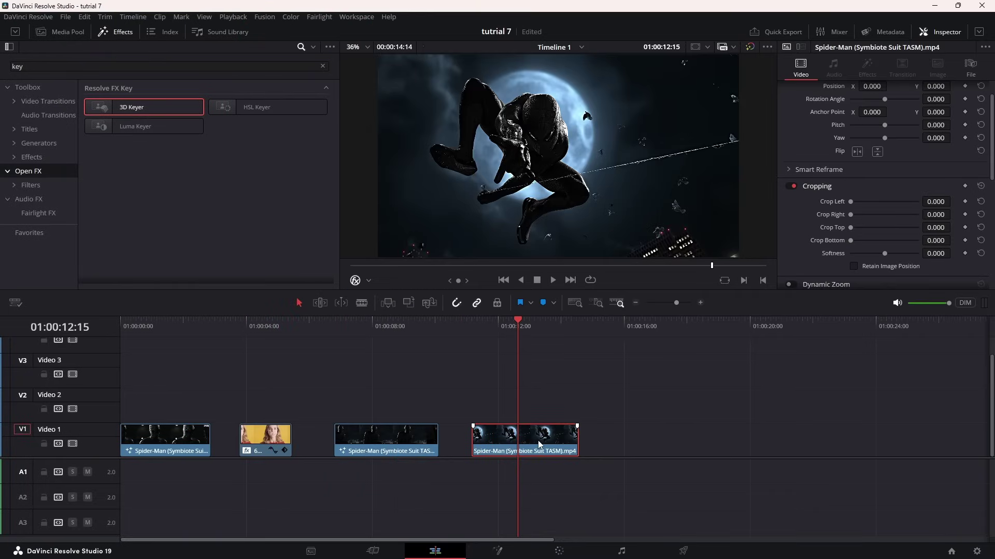
# Render the fourth Spider-Man clip in place and browse the output format list.
pyautogui.rightClick(540, 443)
pyautogui.click(588, 149)
pyautogui.click(482, 207)
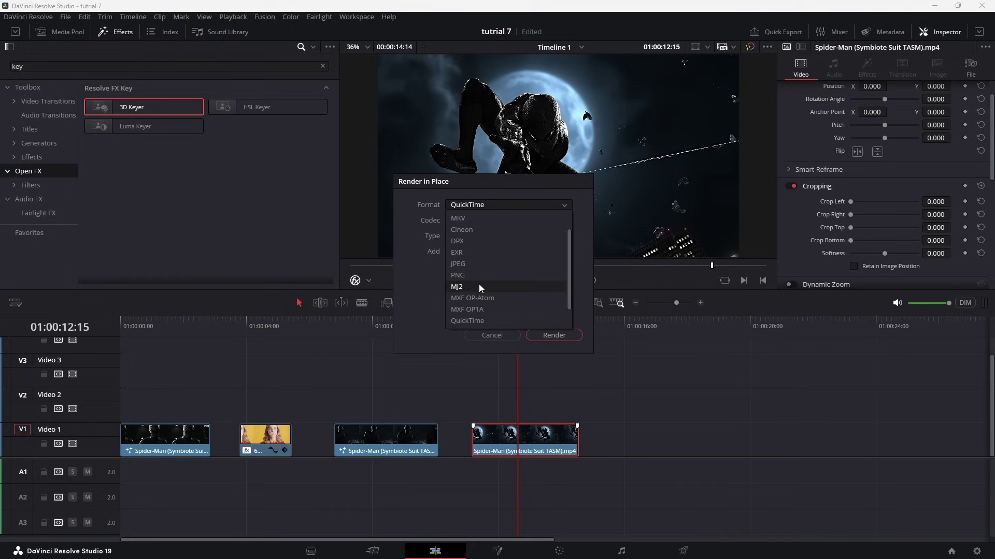
pyautogui.scroll(-2, 479, 284)
# Load the Runway website in Brave and enter the logged-in dashboard.
pyautogui.click(475, 309)
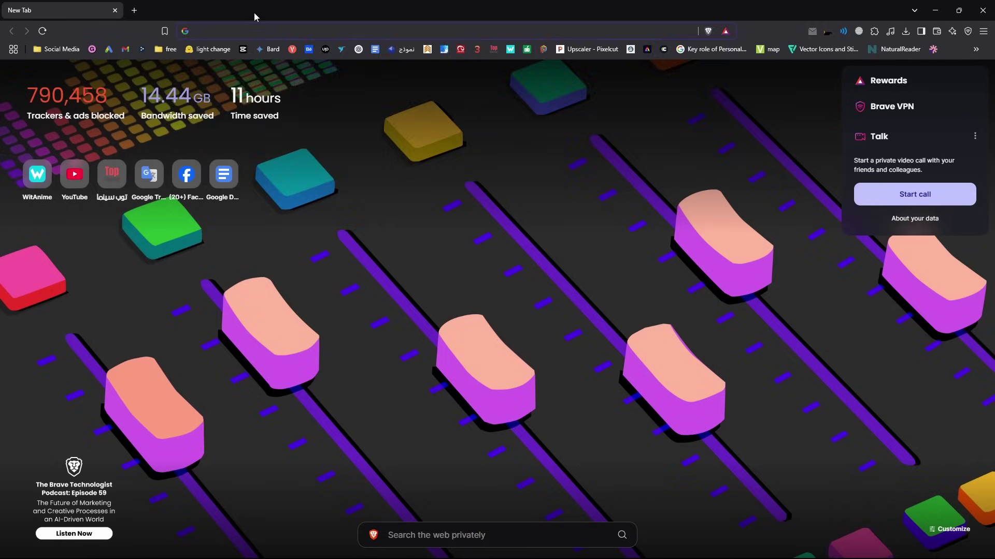
pyautogui.write('run')
pyautogui.press('Return')
pyautogui.click(875, 72)
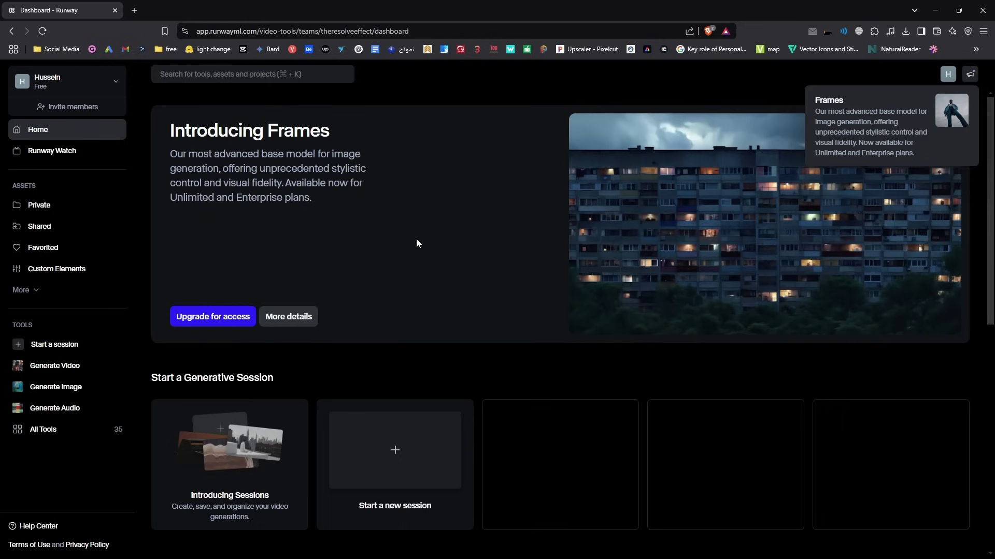
# Open Runway's Remove Background tool from AI Tools and browse for a video to upload.
pyautogui.scroll(-3, 416, 242)
pyautogui.scroll(-4, 416, 241)
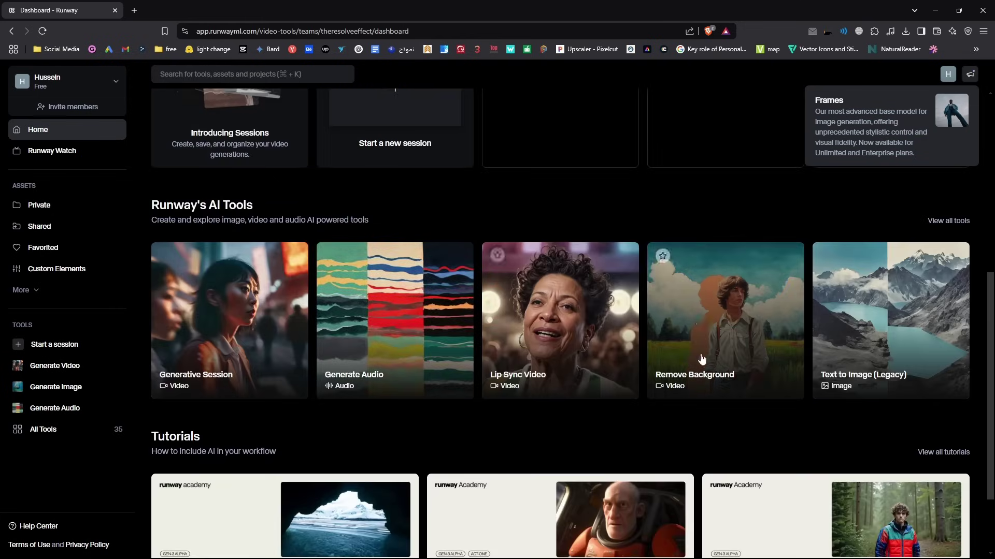
pyautogui.click(700, 323)
pyautogui.click(71, 195)
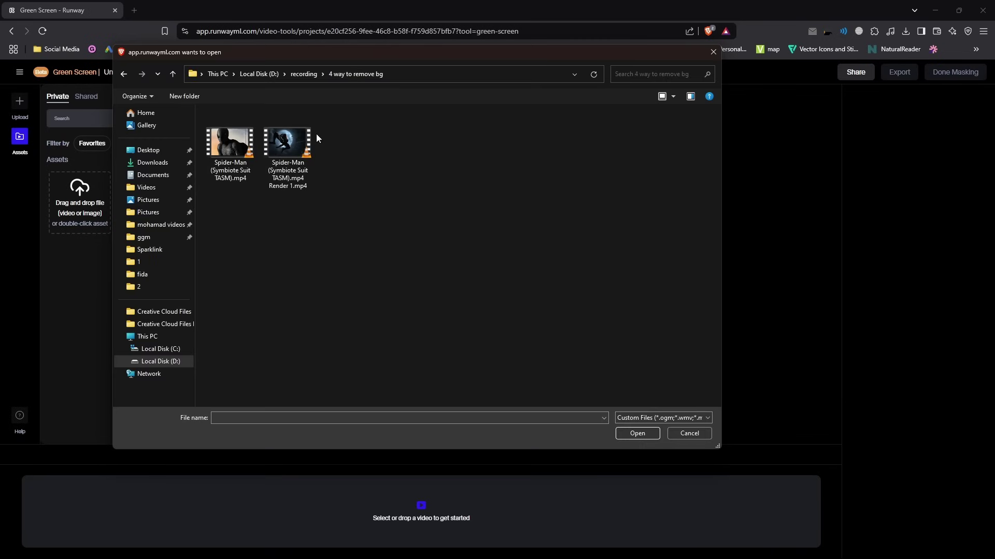
# Upload Render 1.mp4 and mask Spider-Man by marking his head, leg, torso and knee.
pyautogui.click(300, 147)
pyautogui.click(650, 433)
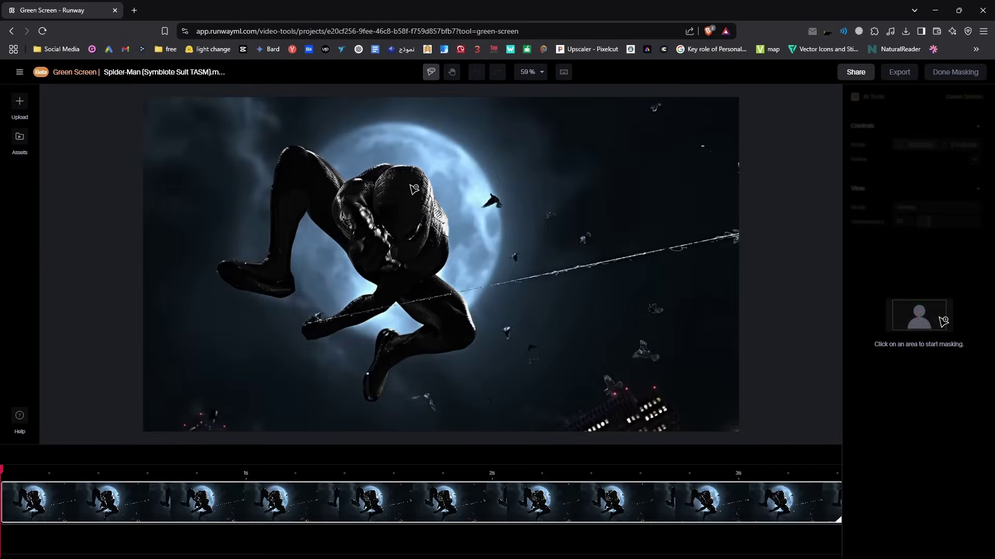
pyautogui.click(395, 188)
pyautogui.click(271, 281)
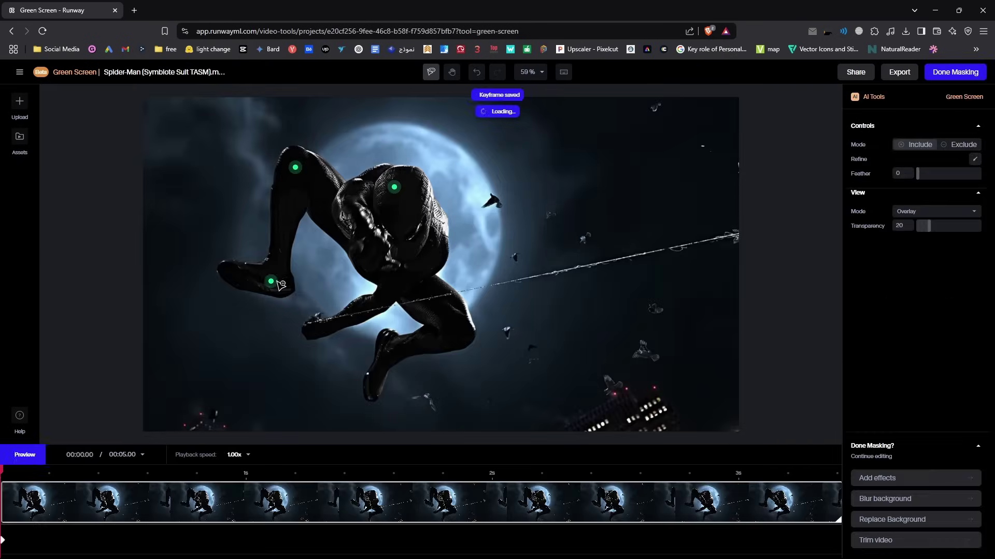
pyautogui.click(406, 258)
pyautogui.click(448, 326)
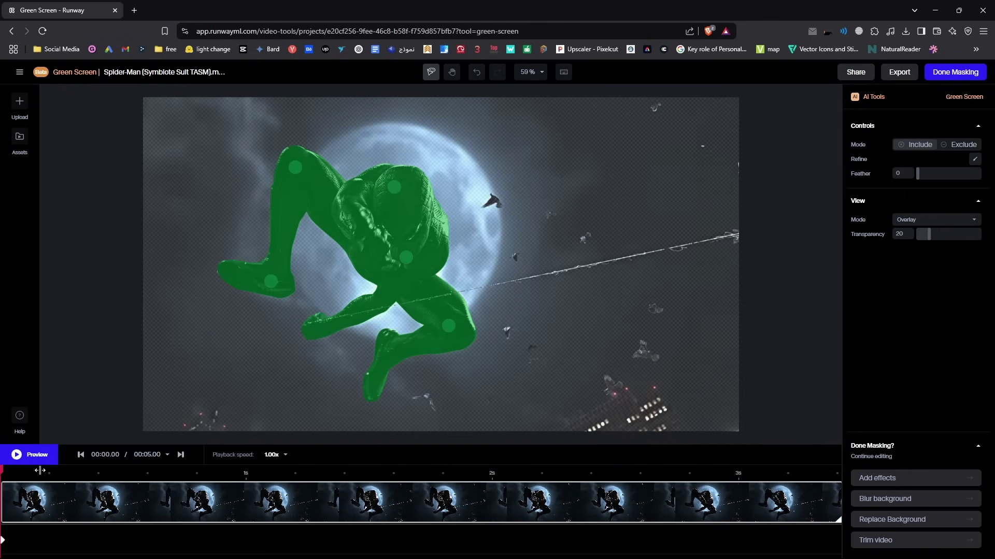
# Play back the mask preview, then proceed to Replace Background.
pyautogui.click(34, 464)
pyautogui.click(34, 463)
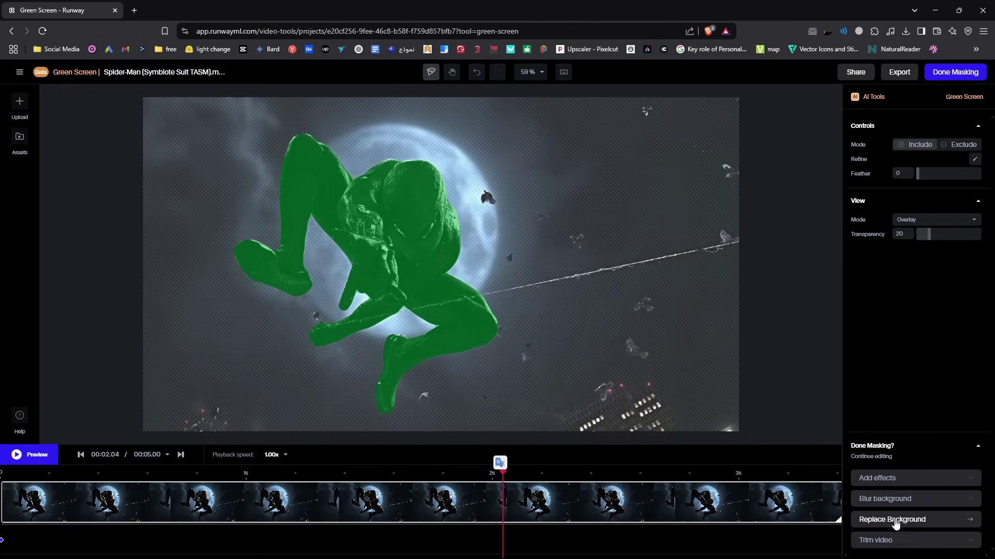
pyautogui.click(889, 520)
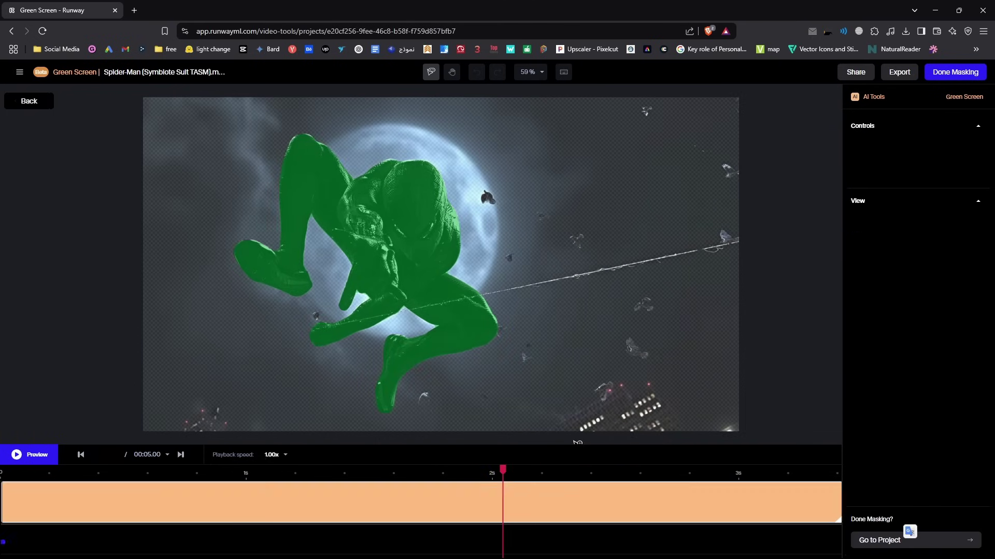
# Send the green-background Spider-Man clip to the project editor and export it as 720p MP4.
pyautogui.moveTo(361, 473); pyautogui.dragTo(827, 526)
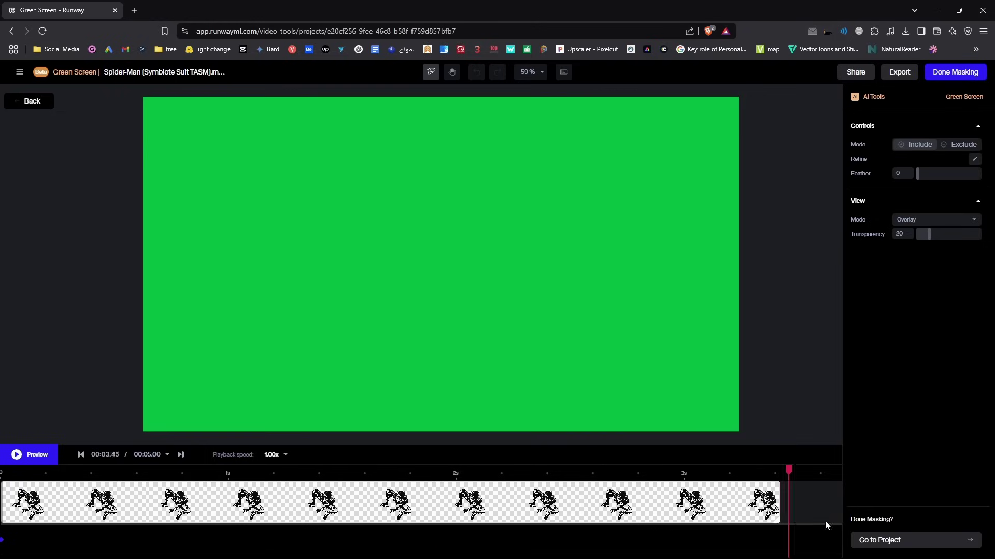
pyautogui.click(891, 540)
pyautogui.click(29, 435)
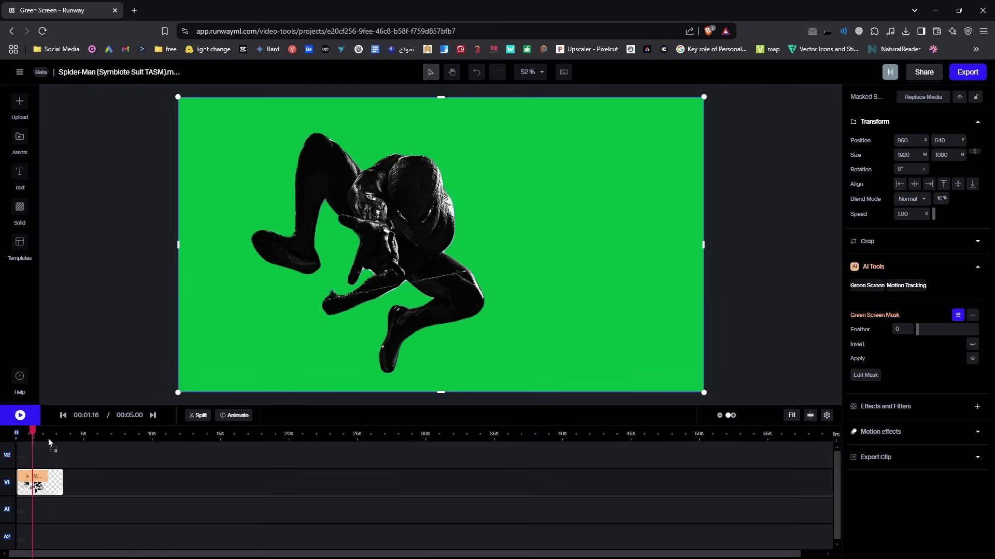
pyautogui.click(967, 72)
pyautogui.click(915, 262)
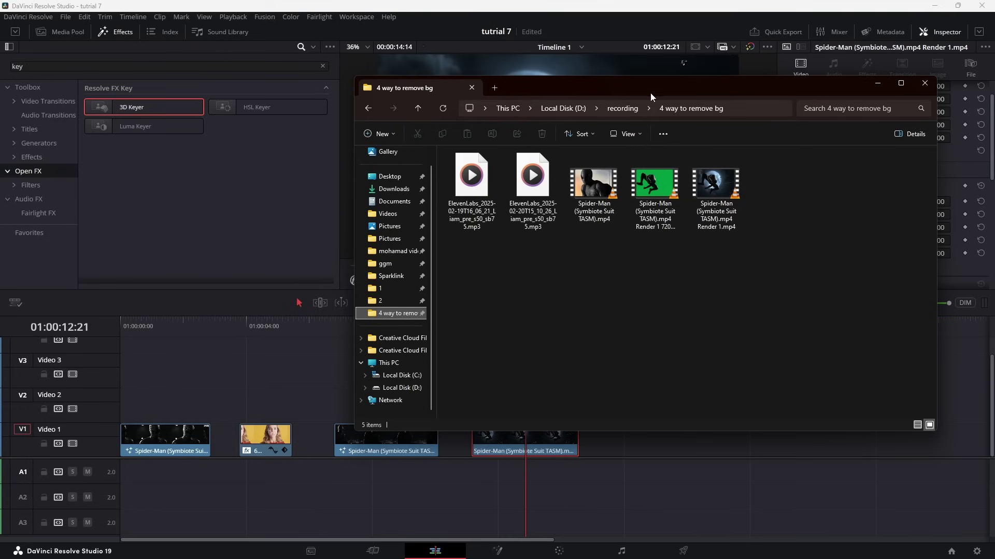
pyautogui.moveTo(651, 92); pyautogui.dragTo(336, 94)
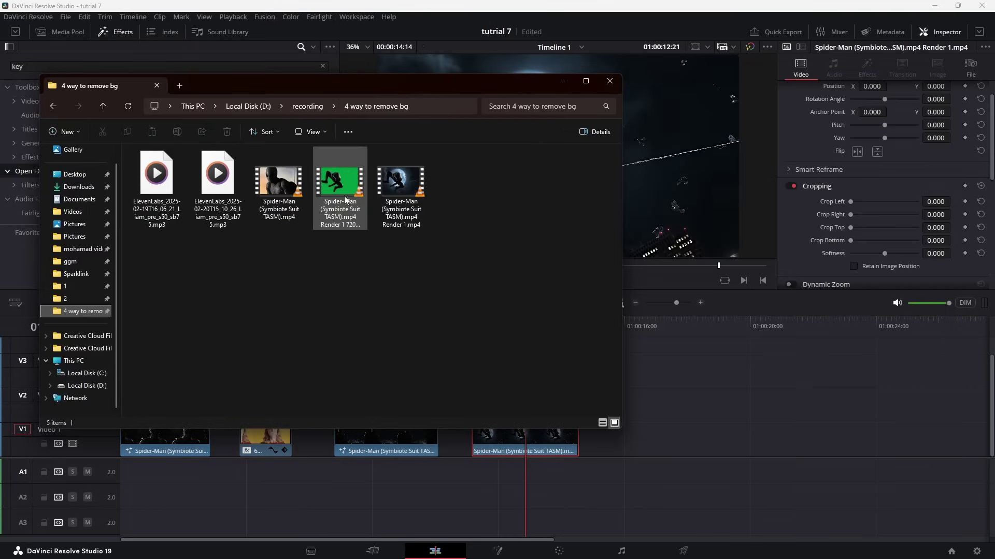
# Stack the green-screen render above the fourth Spider-Man clip and combine both into Fusion Clip 1.
pyautogui.moveTo(346, 198); pyautogui.dragTo(503, 408)
pyautogui.moveTo(579, 384); pyautogui.dragTo(536, 436)
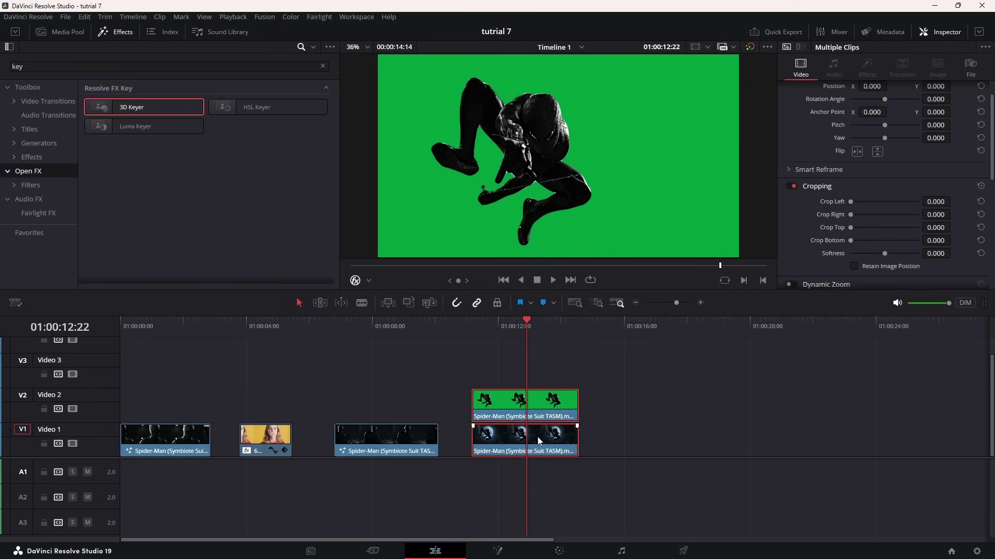
pyautogui.rightClick(557, 400)
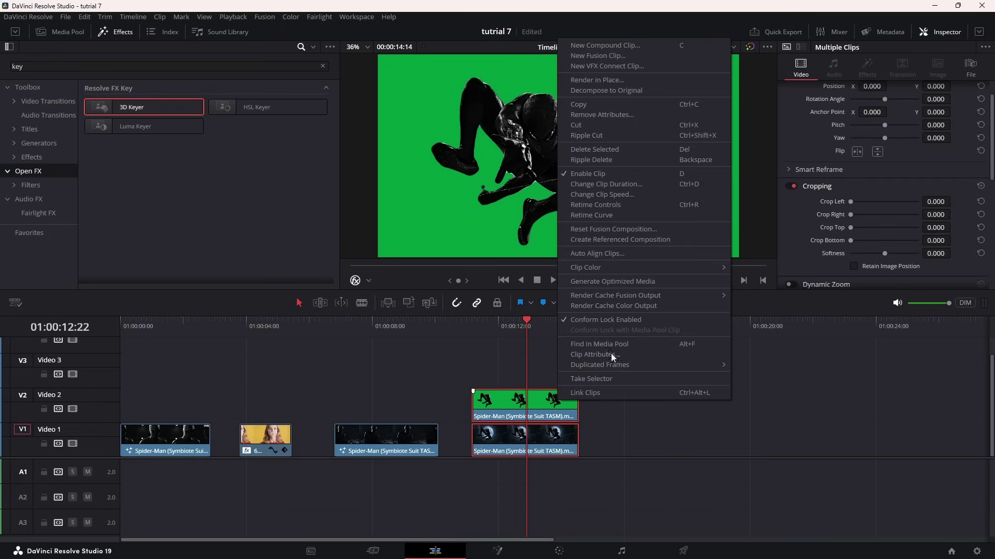
pyautogui.click(589, 56)
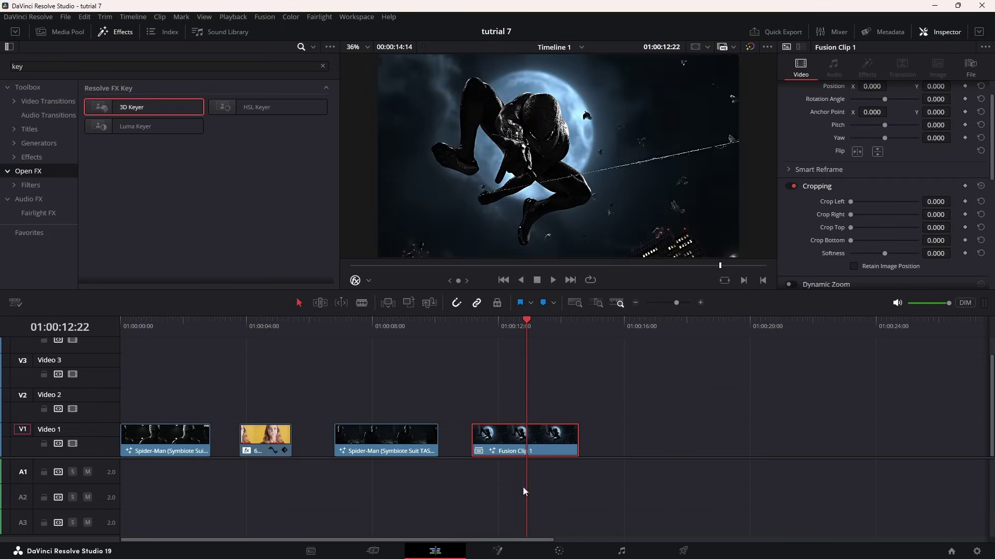
# Open Fusion Clip 1's node graph, view MediaIn2, and shift it left to make room.
pyautogui.click(497, 551)
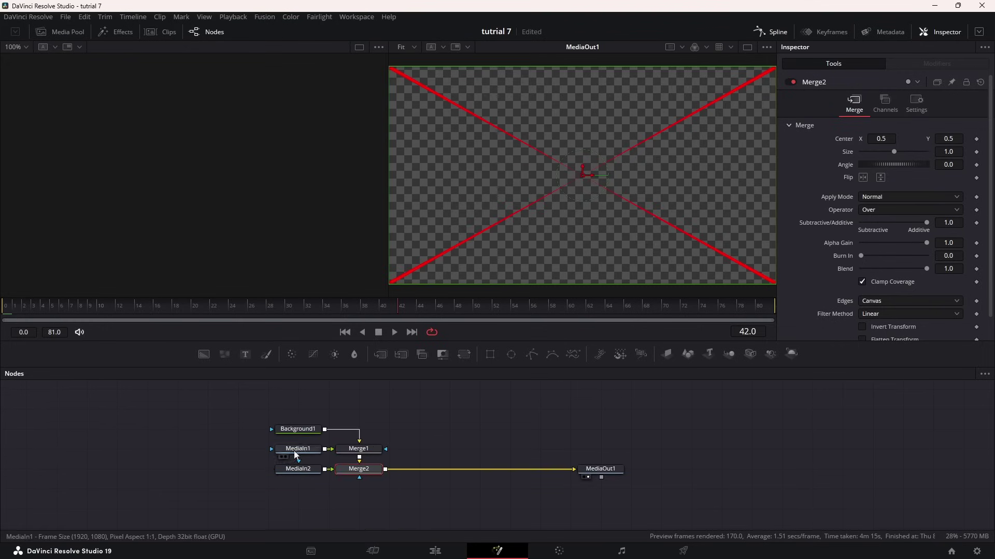
pyautogui.click(295, 476)
pyautogui.press('1')
pyautogui.moveTo(295, 476); pyautogui.dragTo(145, 475)
# Insert a 3D Keyer after MediaIn2 and sample the green screen in the viewer.
pyautogui.hotkey('shift', 'space')
pyautogui.write('mag')
pyautogui.press('BackSpace')
pyautogui.press('BackSpace')
pyautogui.press('BackSpace')
pyautogui.write('key')
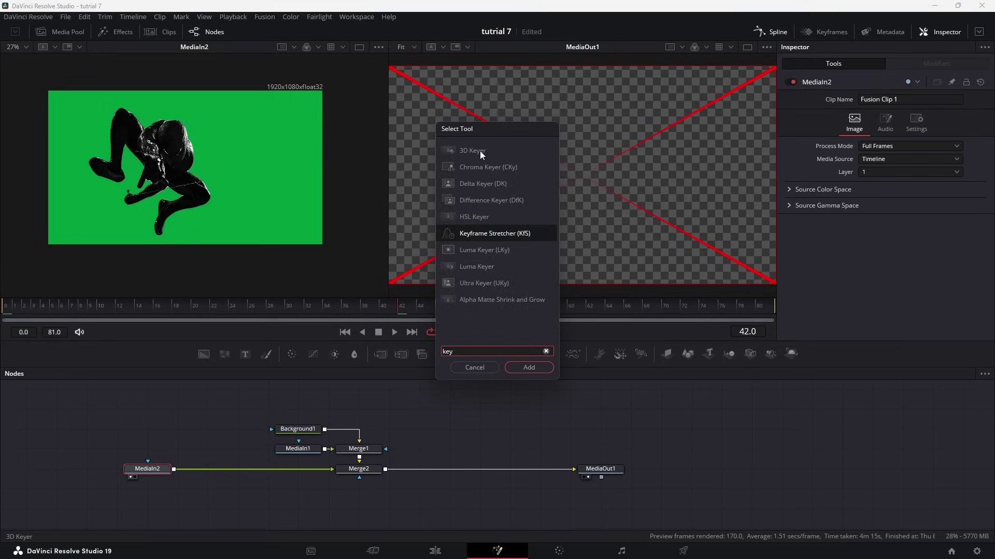
pyautogui.click(479, 151)
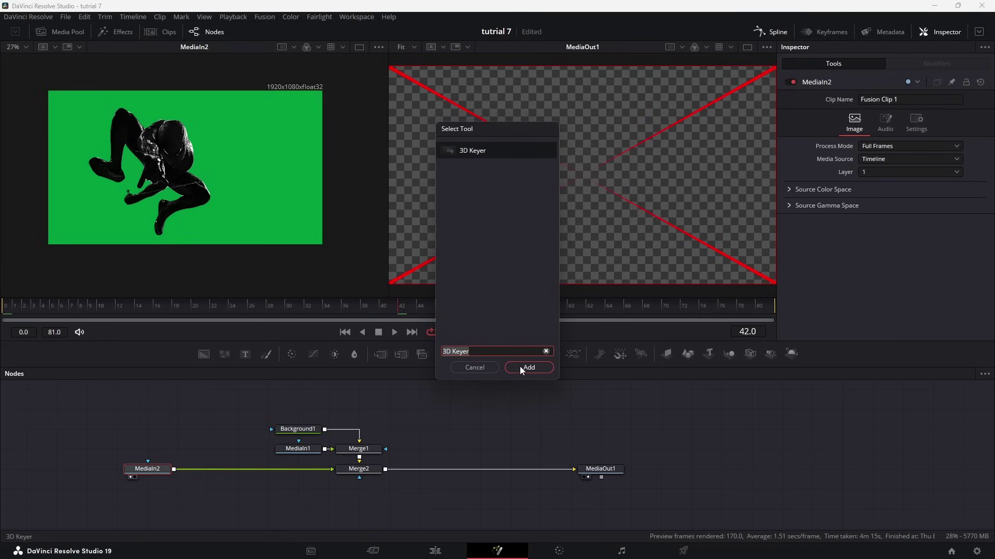
pyautogui.click(520, 365)
pyautogui.moveTo(224, 119); pyautogui.dragTo(236, 177)
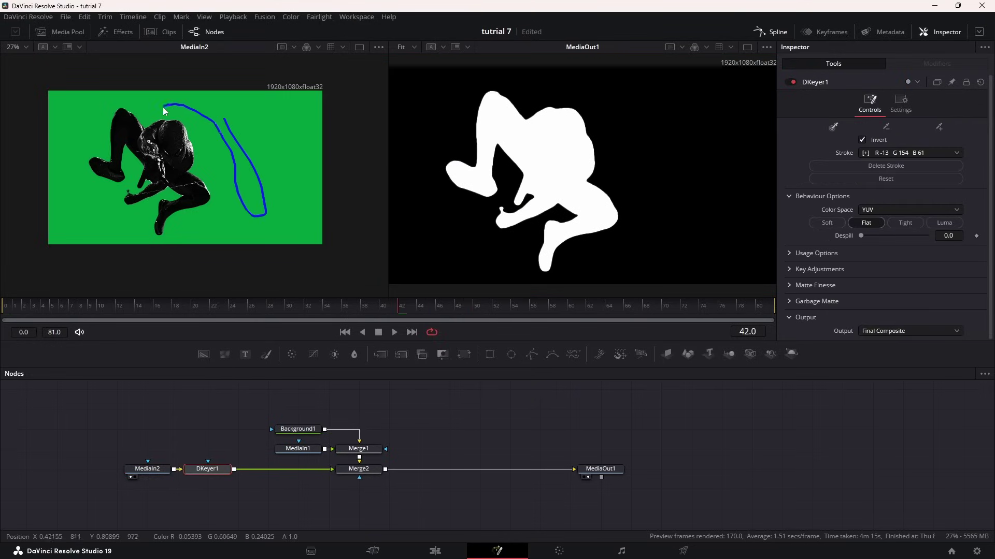
# Raise DKeyer1 despill to 1.0, delete Merge2, and feed DKeyer1's matte into MediaIn1's effect mask.
pyautogui.moveTo(164, 109); pyautogui.dragTo(163, 108)
pyautogui.moveTo(861, 236); pyautogui.dragTo(913, 236)
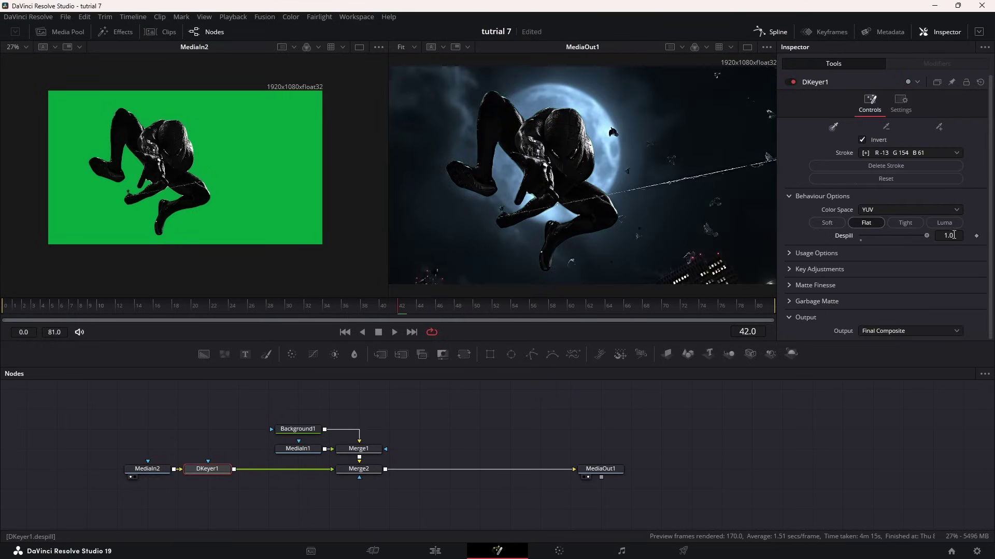
pyautogui.click(345, 470)
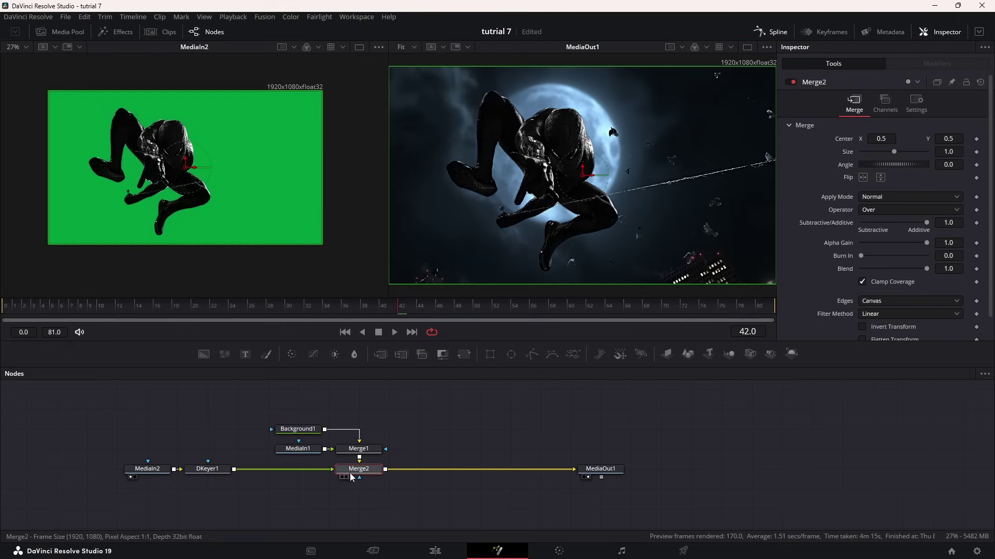
pyautogui.press('Delete')
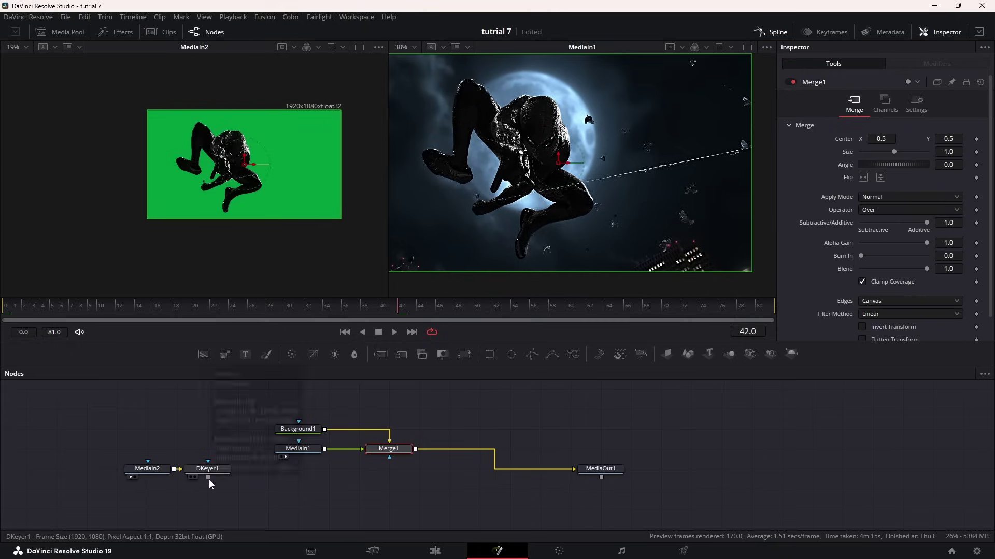
pyautogui.moveTo(210, 480); pyautogui.dragTo(302, 439)
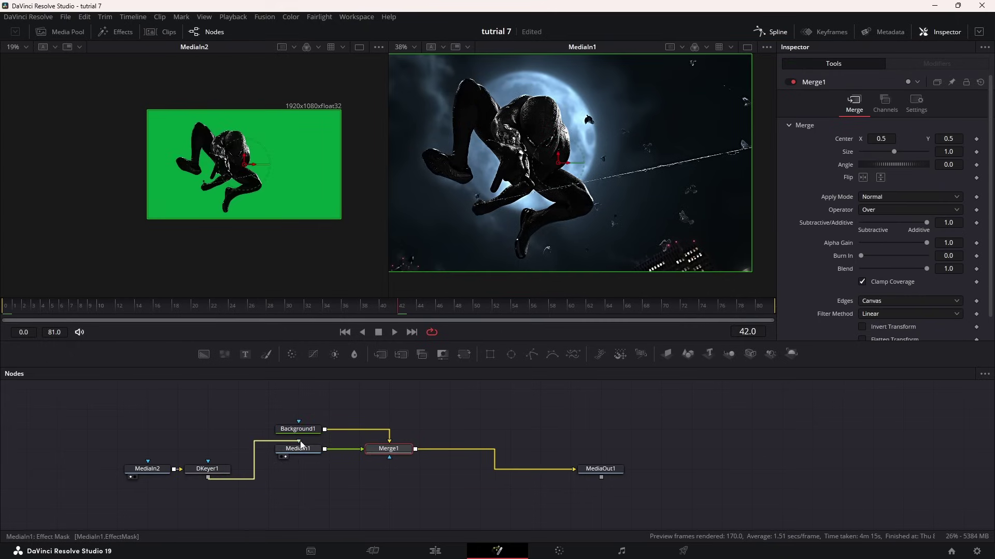
pyautogui.click(314, 418)
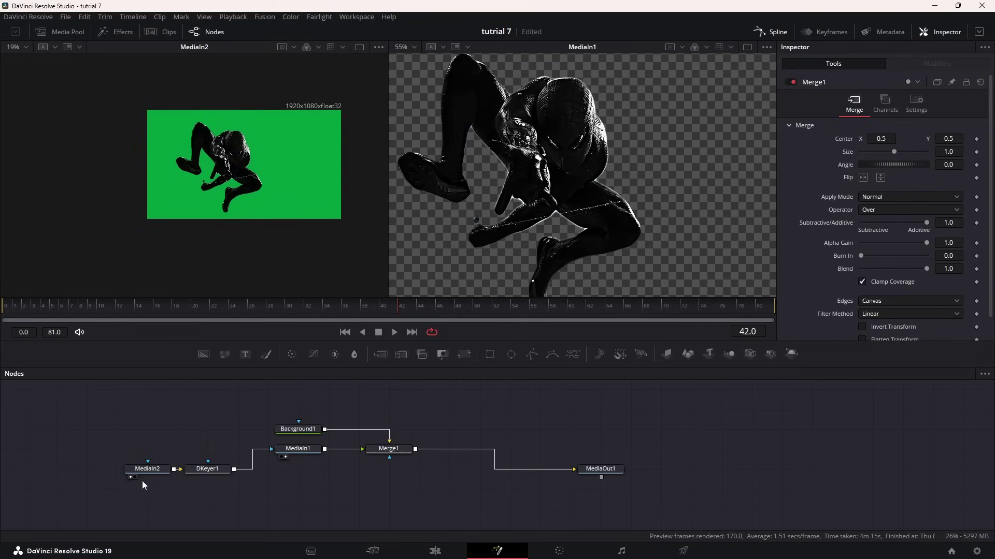
# Inspect the key up close, then return to the Edit page and select all four Video 1 clips.
pyautogui.scroll(6, 159, 211)
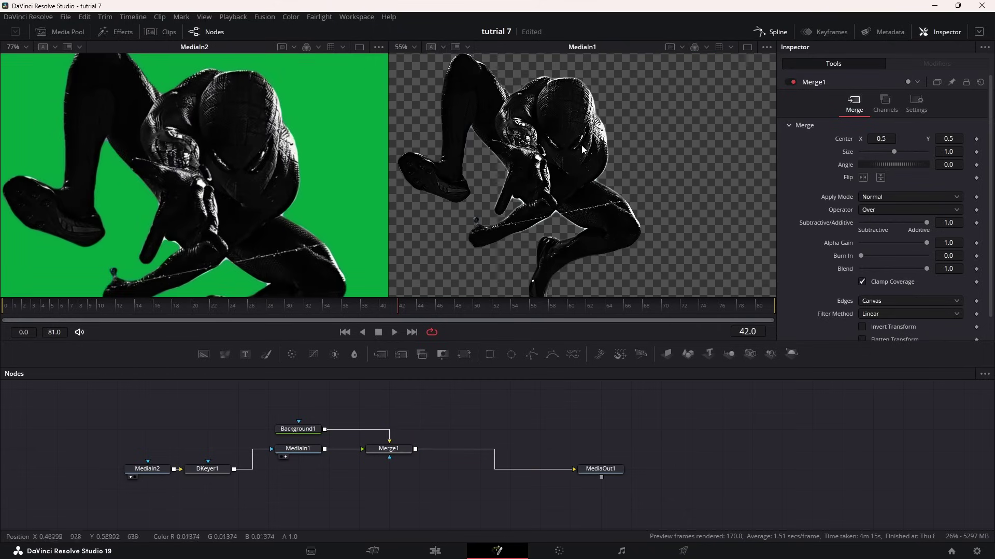
pyautogui.scroll(3, 582, 149)
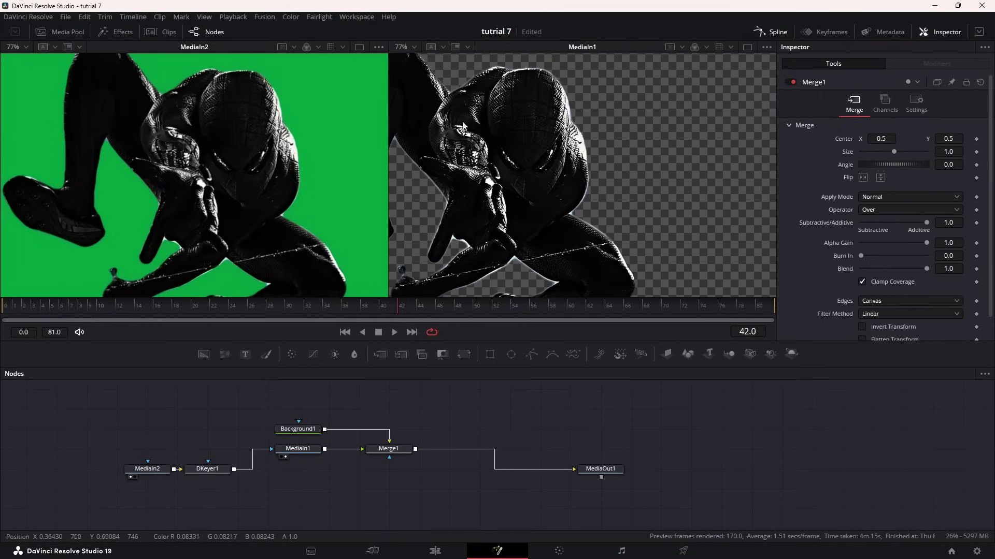
pyautogui.scroll(-5, 492, 161)
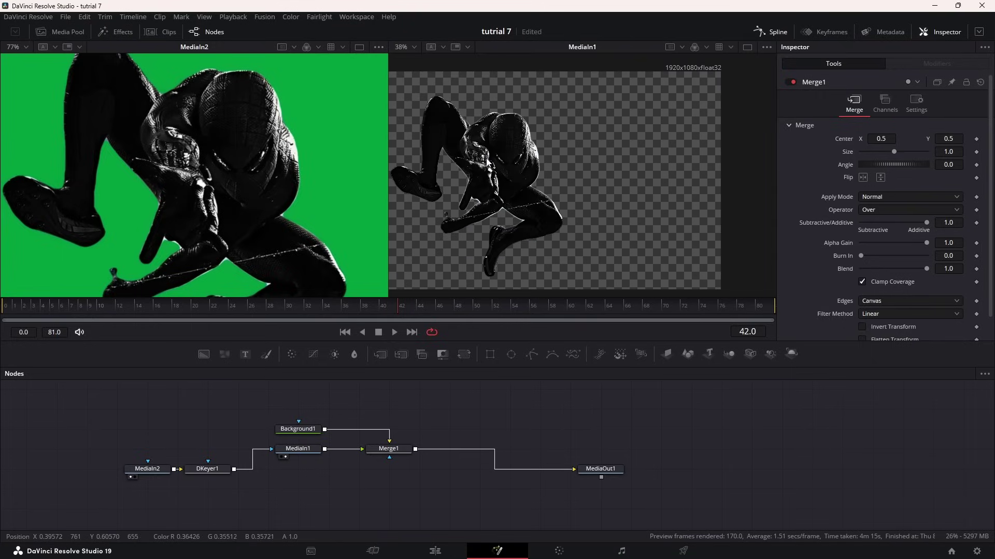
pyautogui.click(434, 552)
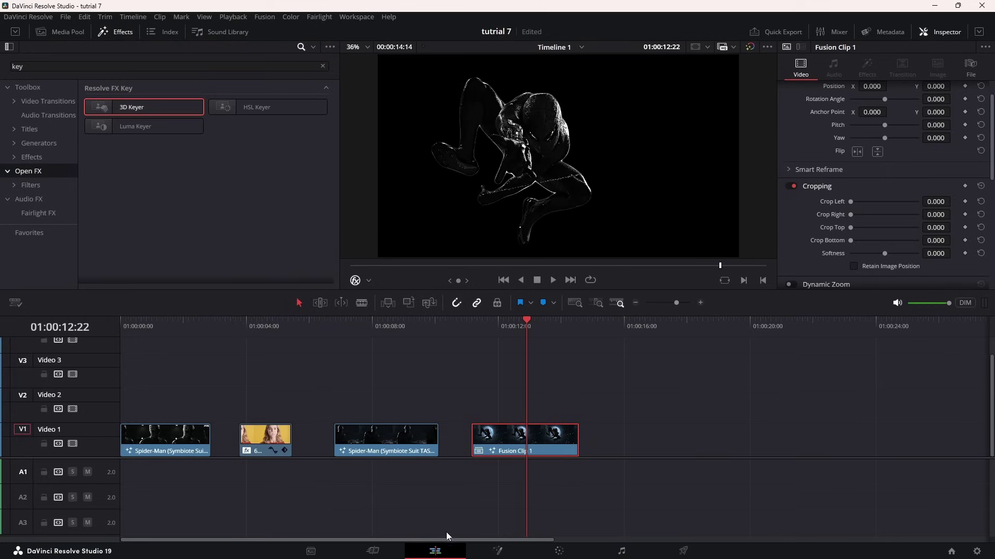
pyautogui.moveTo(709, 403); pyautogui.dragTo(106, 464)
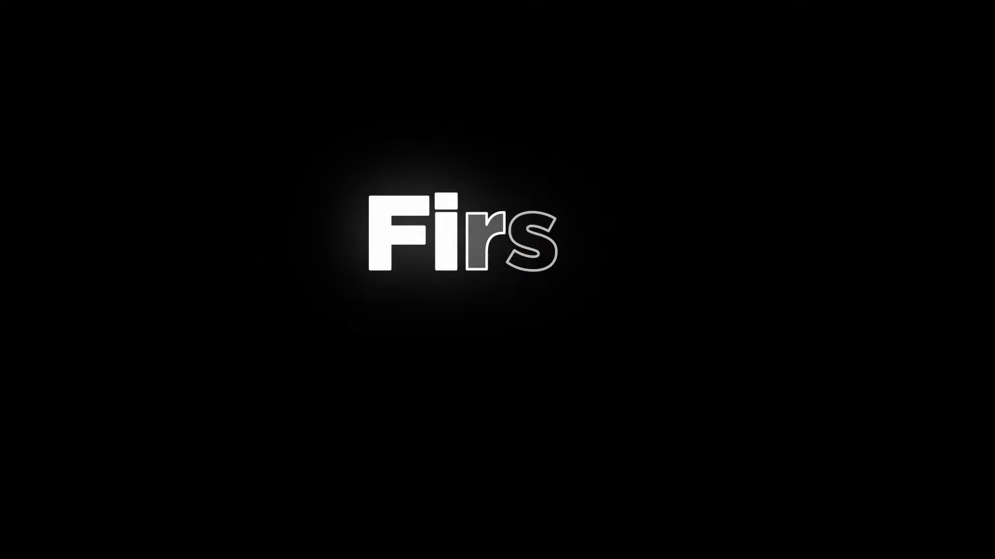